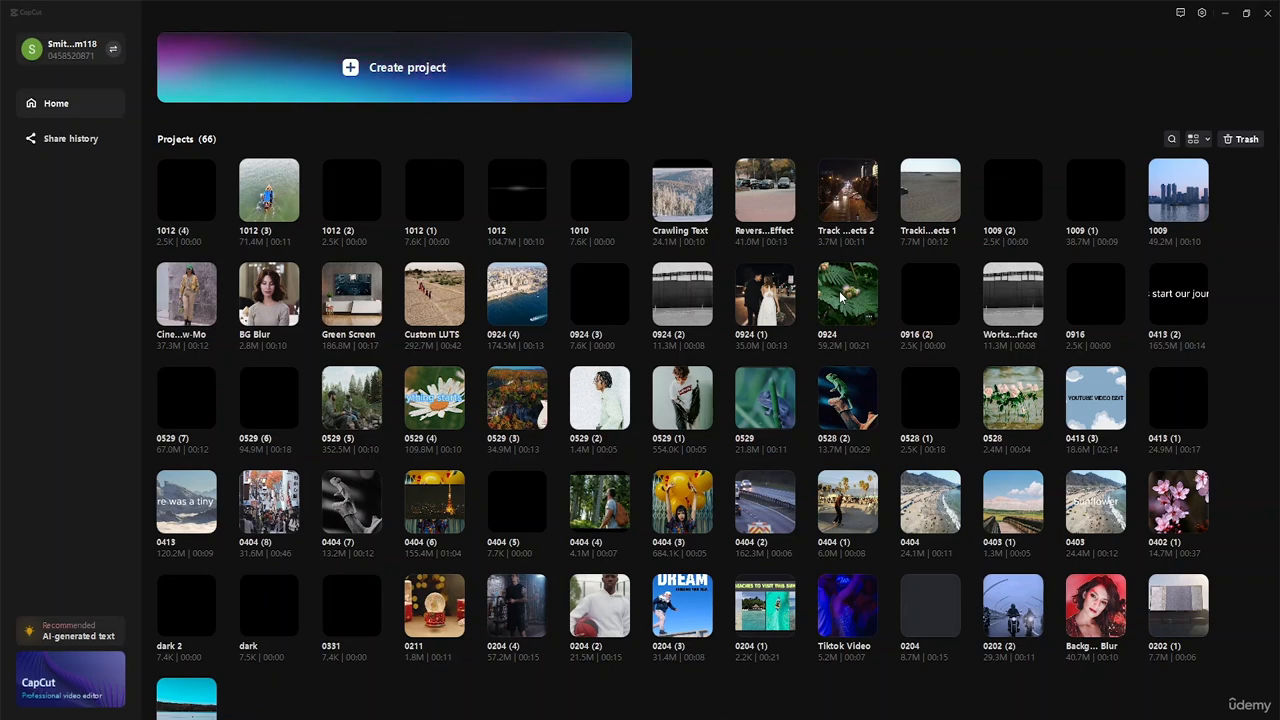
# Open the project 1012 (3) and open the cover design editor for its boat video.
pyautogui.click(288, 192)
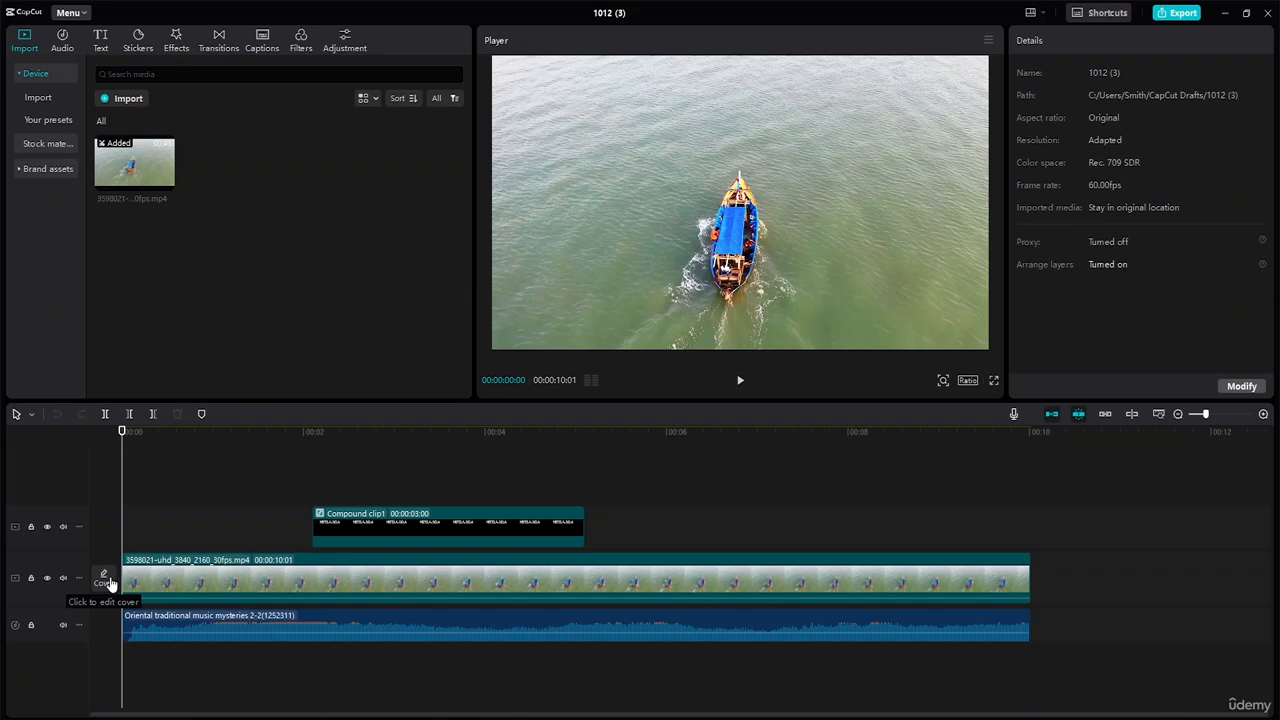
pyautogui.click(104, 580)
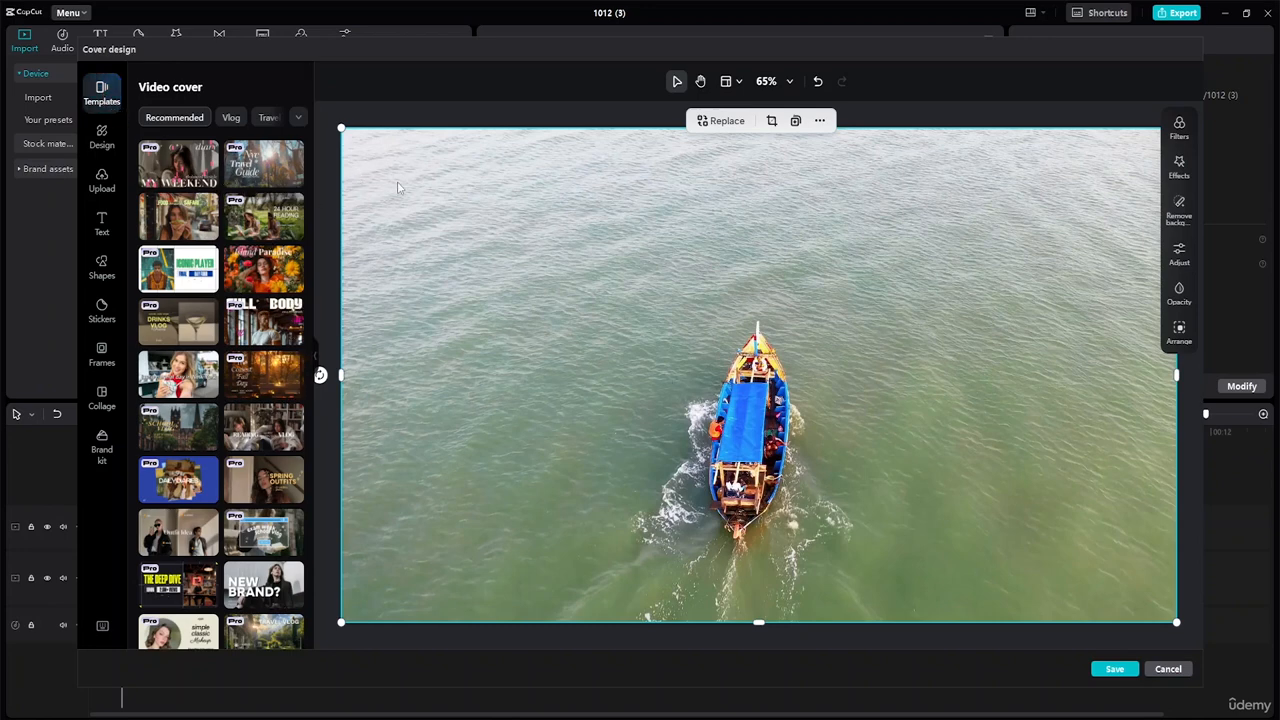
# Try several video cover templates, including Nyc Travel Guide, School Vlog and My Weekend, and settle on the "Food Safari #4 on a budget" template.
pyautogui.click(262, 166)
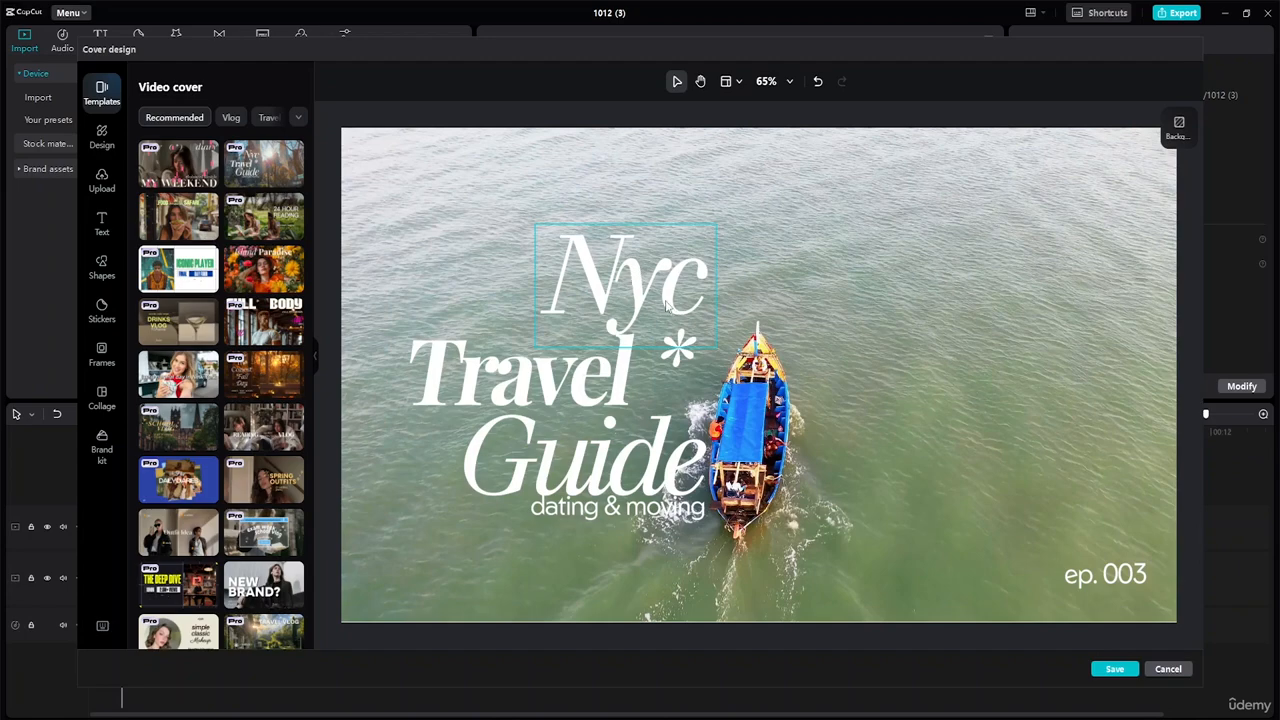
pyautogui.click(195, 228)
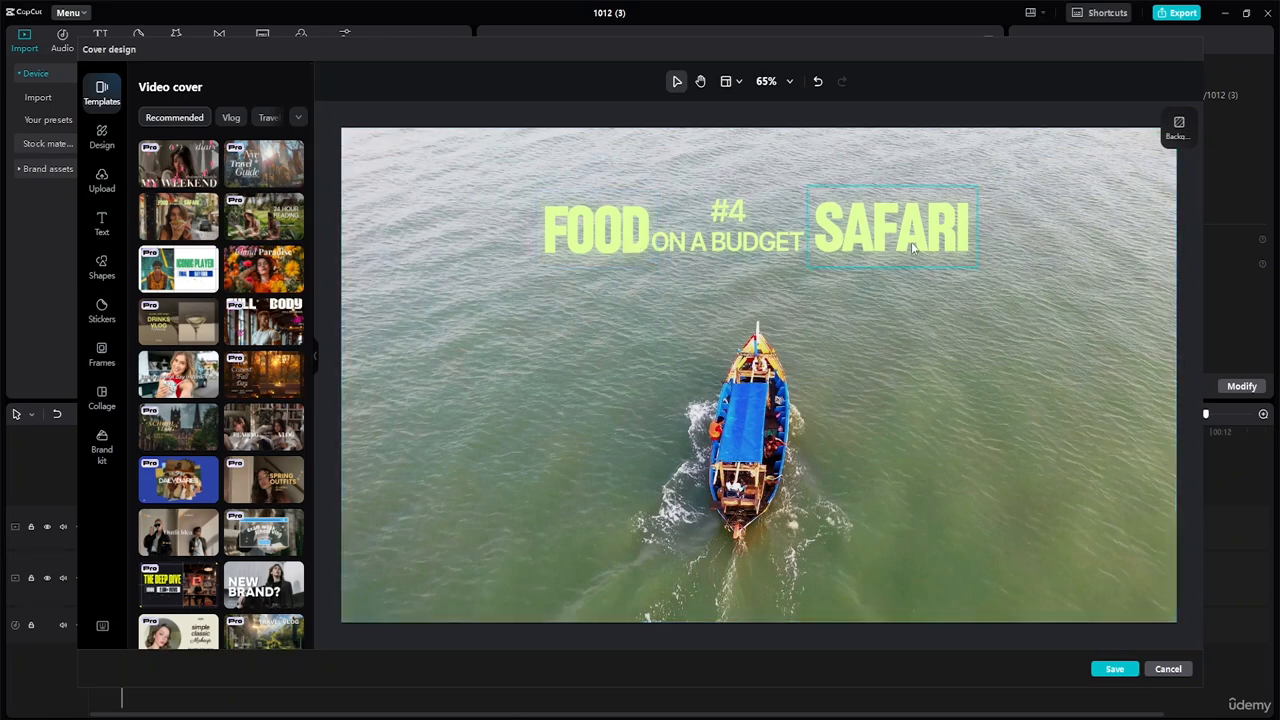
pyautogui.click(260, 373)
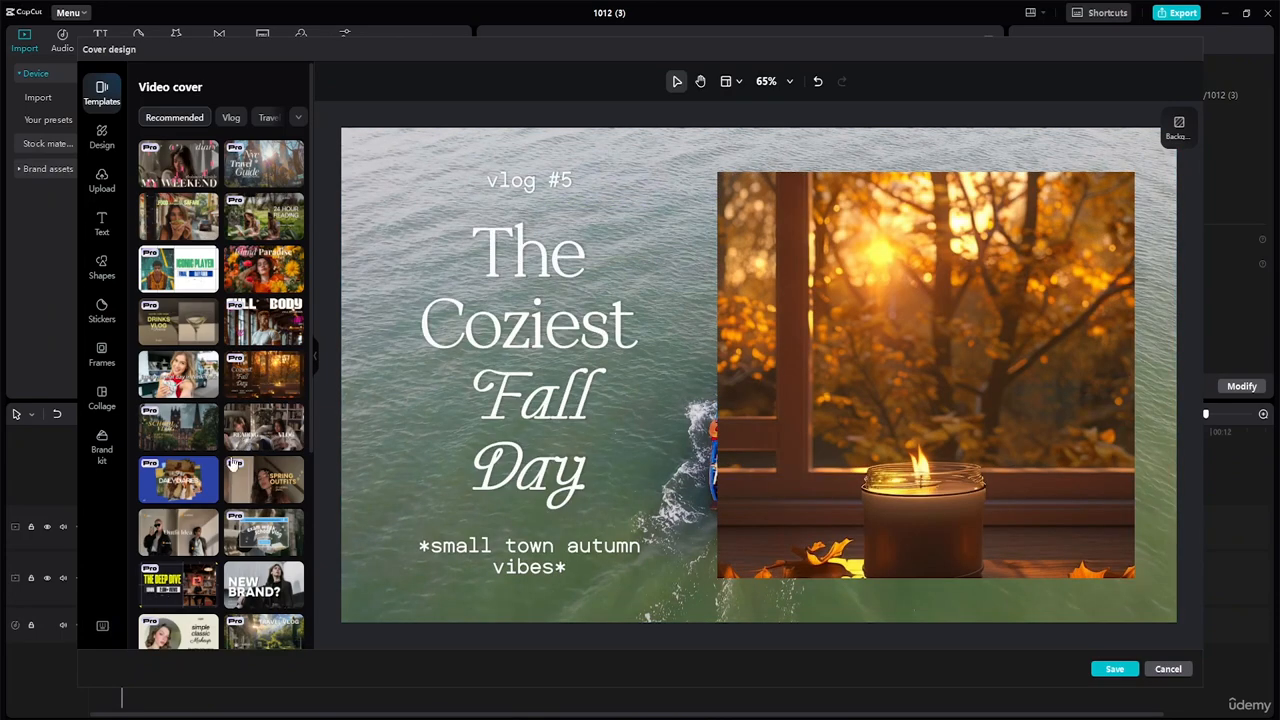
pyautogui.click(163, 474)
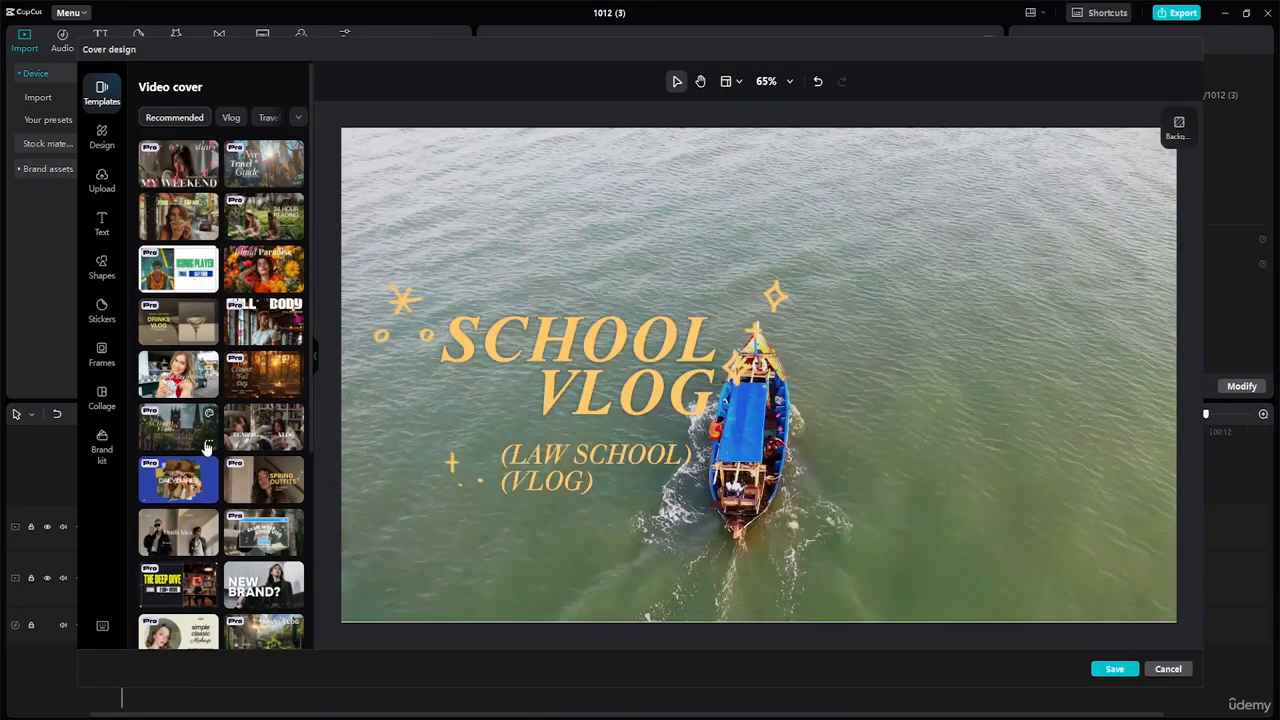
pyautogui.moveTo(607, 344)
pyautogui.mouseDown()
pyautogui.moveTo(600, 295)
pyautogui.moveTo(604, 328)
pyautogui.mouseUp()
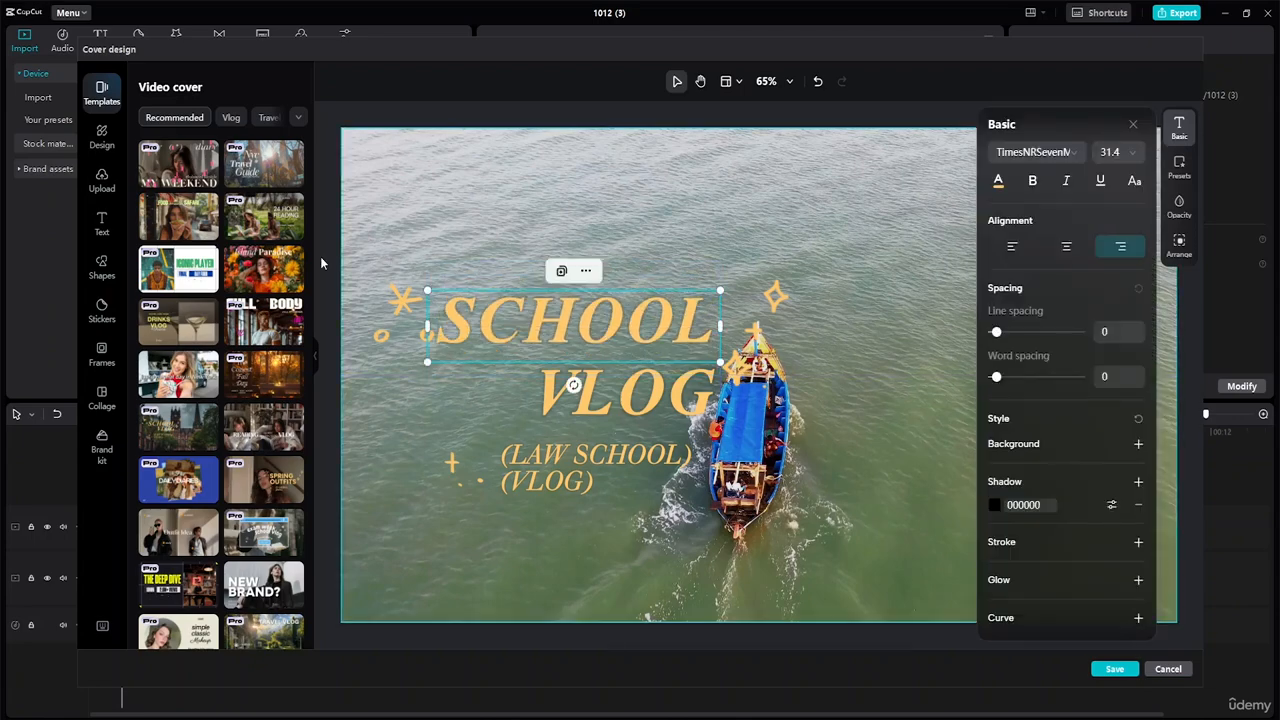
pyautogui.click(185, 162)
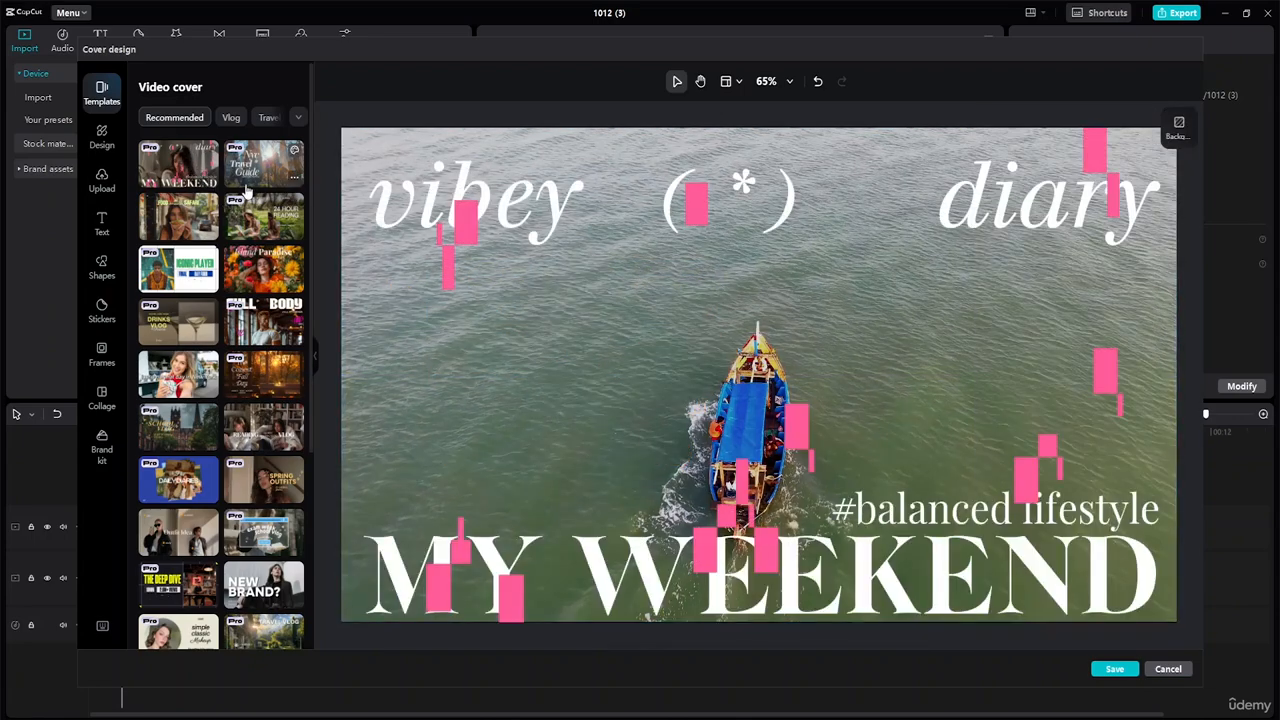
pyautogui.click(200, 229)
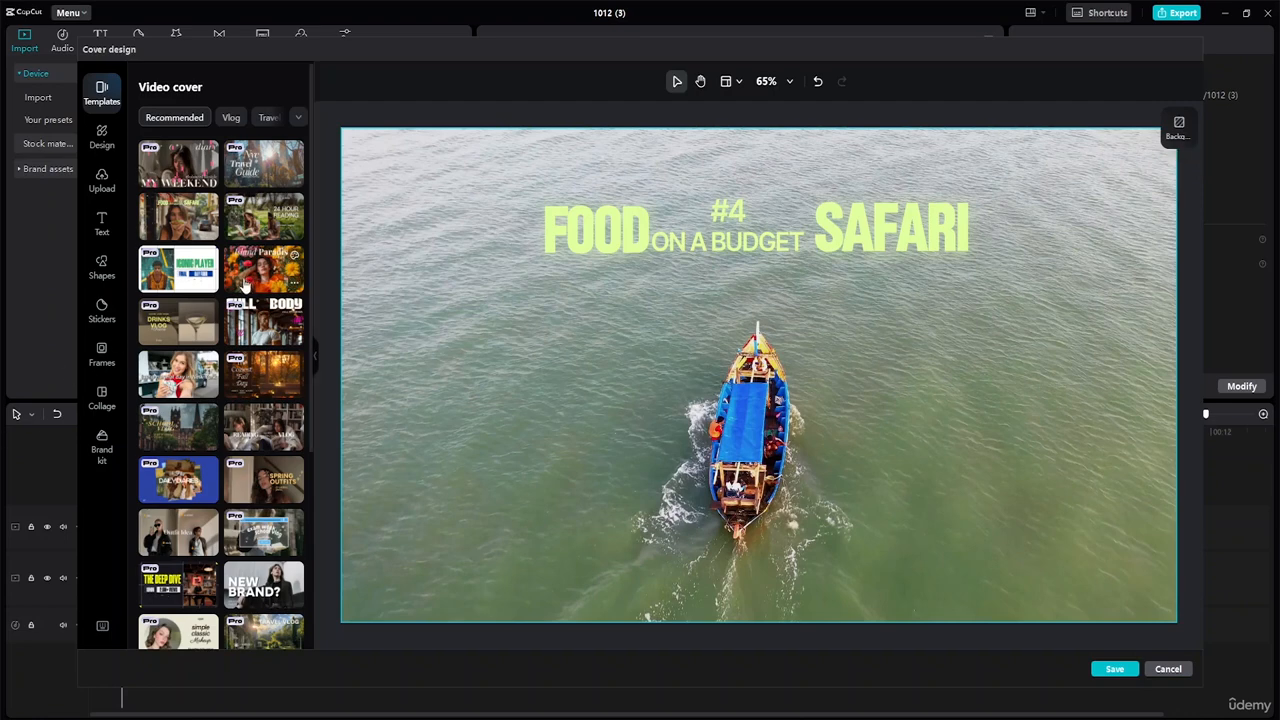
# Browse the full set of design themes, try several on the cover text, and apply the orange theme with the outlined ZY font.
pyautogui.click(104, 140)
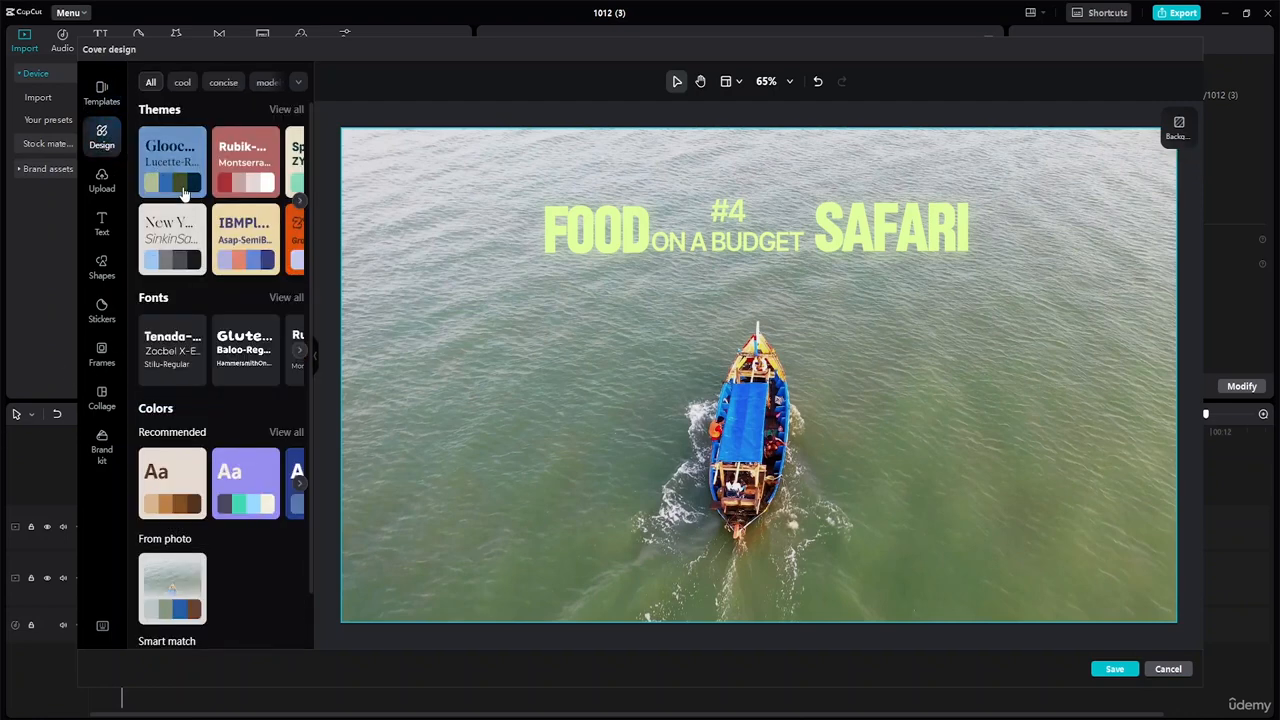
pyautogui.click(288, 111)
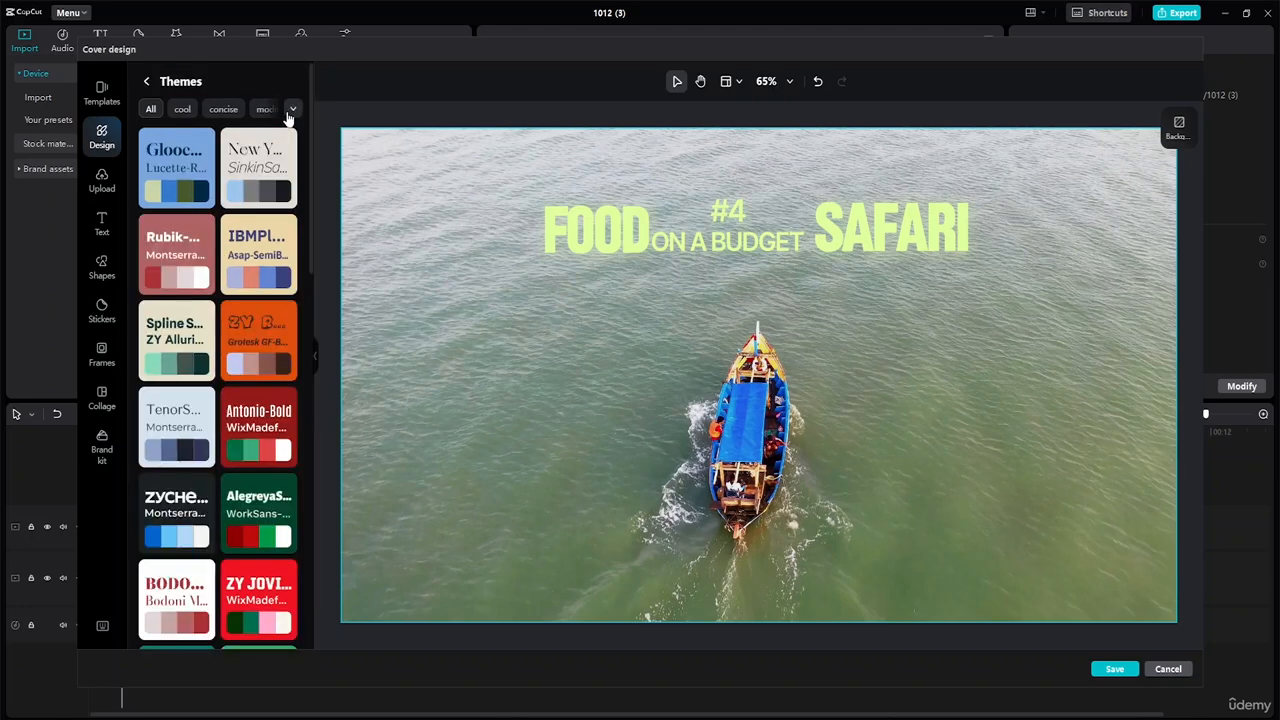
pyautogui.scroll(-5, 230, 200)
pyautogui.scroll(5, 220, 203)
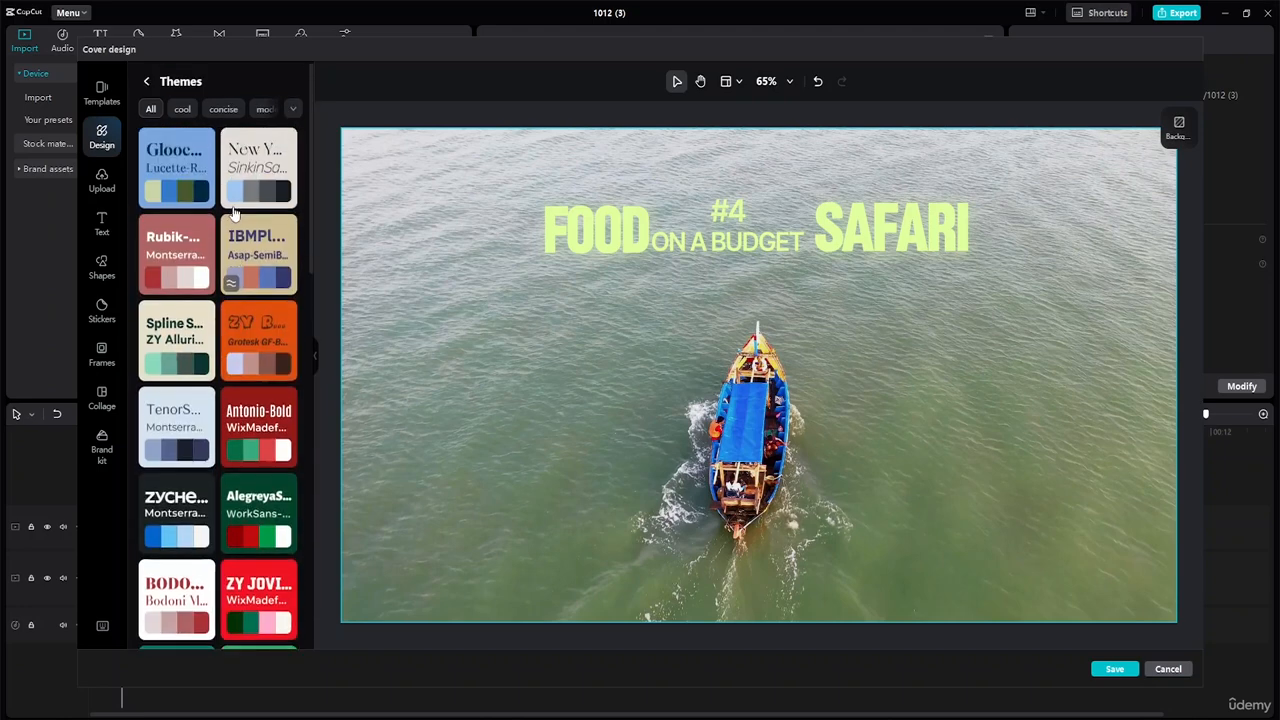
pyautogui.click(188, 189)
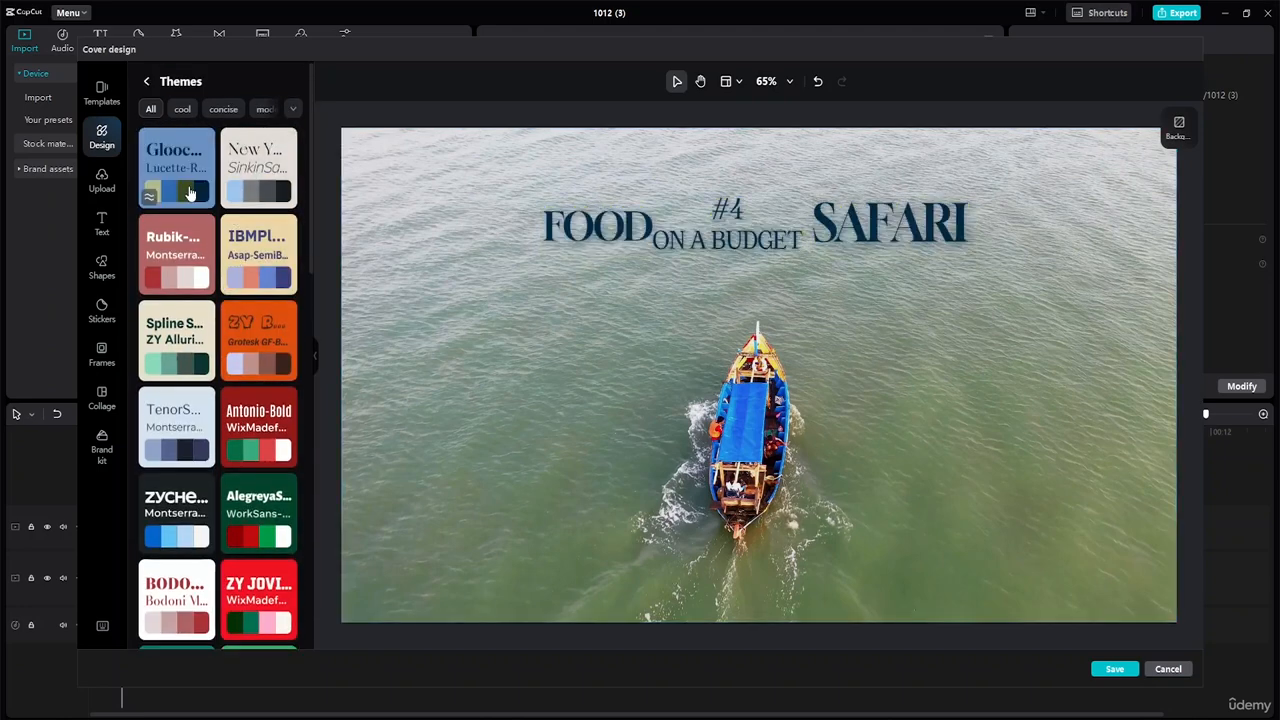
pyautogui.click(278, 198)
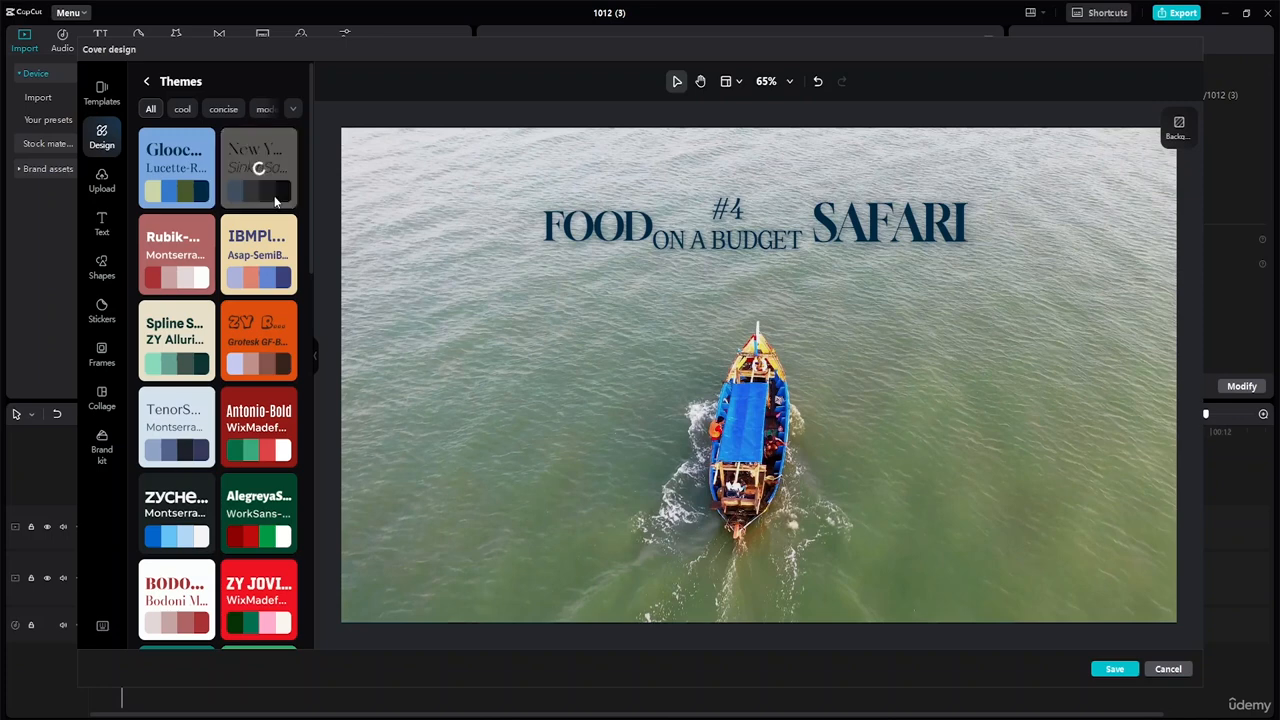
pyautogui.click(178, 252)
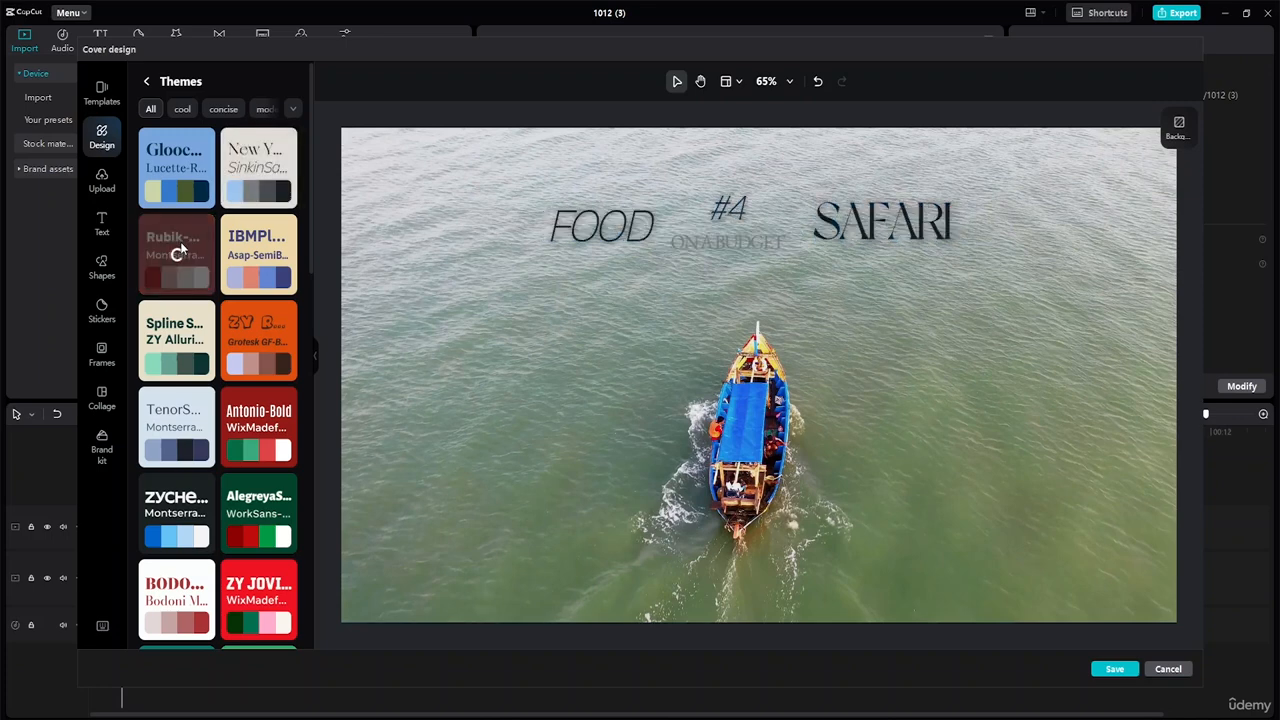
pyautogui.click(244, 252)
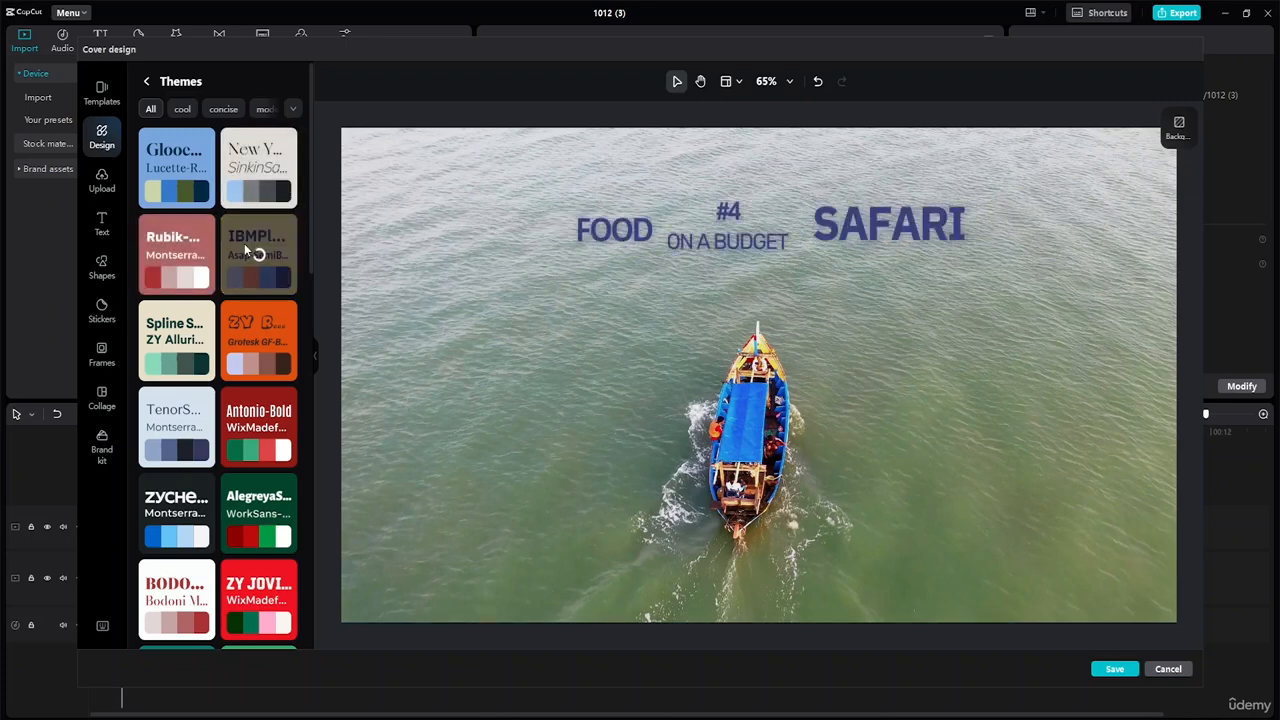
pyautogui.click(277, 343)
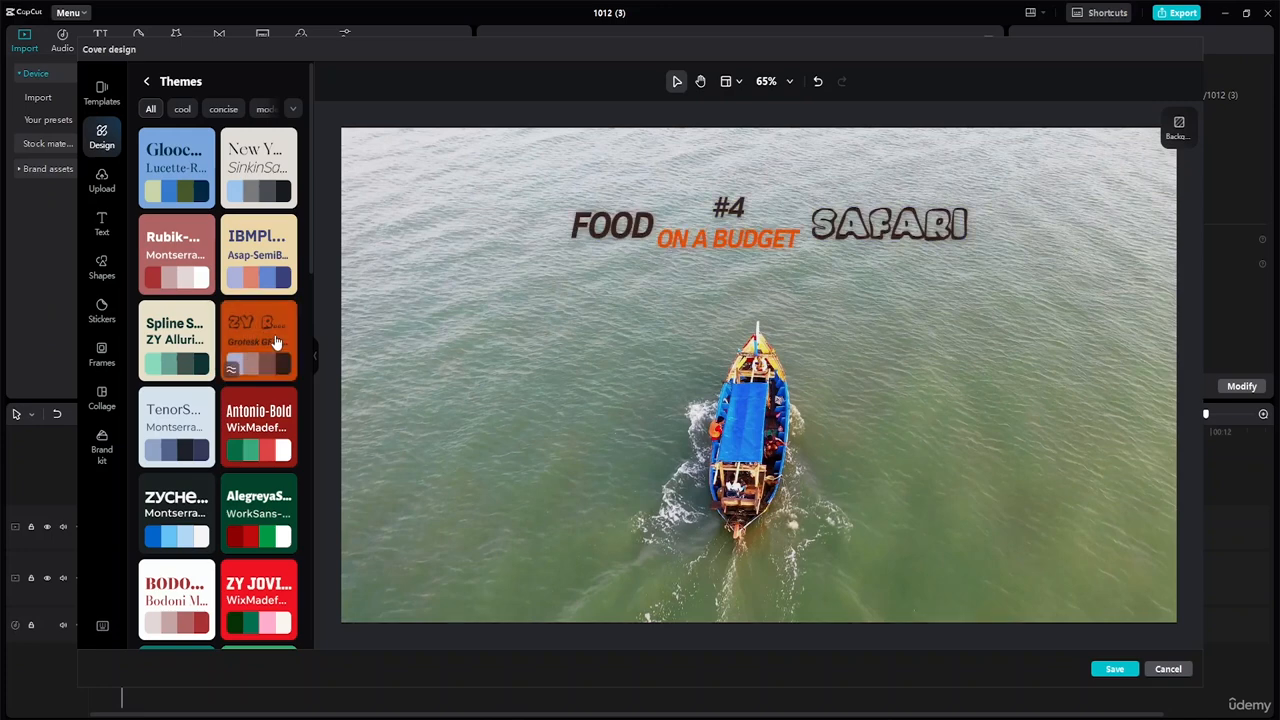
pyautogui.click(147, 84)
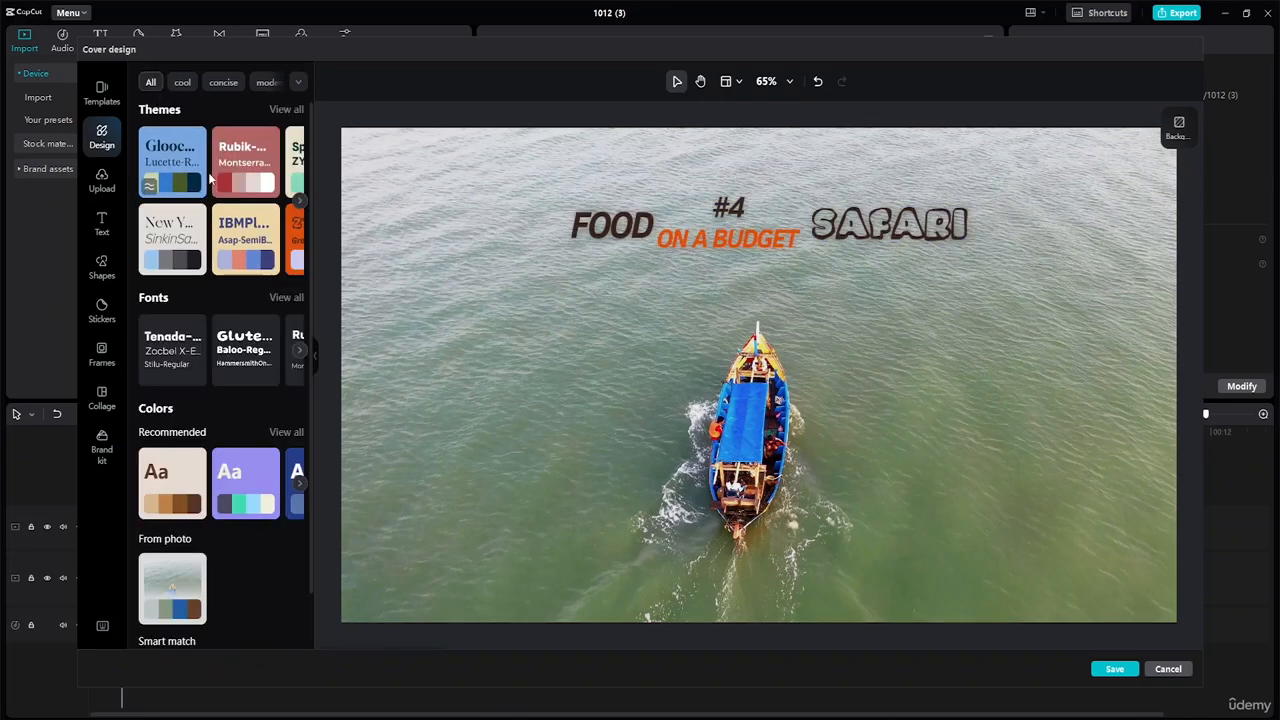
# Try several font sets from the complete font list on the cover text, ending with the Rubik and Montserrat set.
pyautogui.click(288, 298)
pyautogui.click(255, 258)
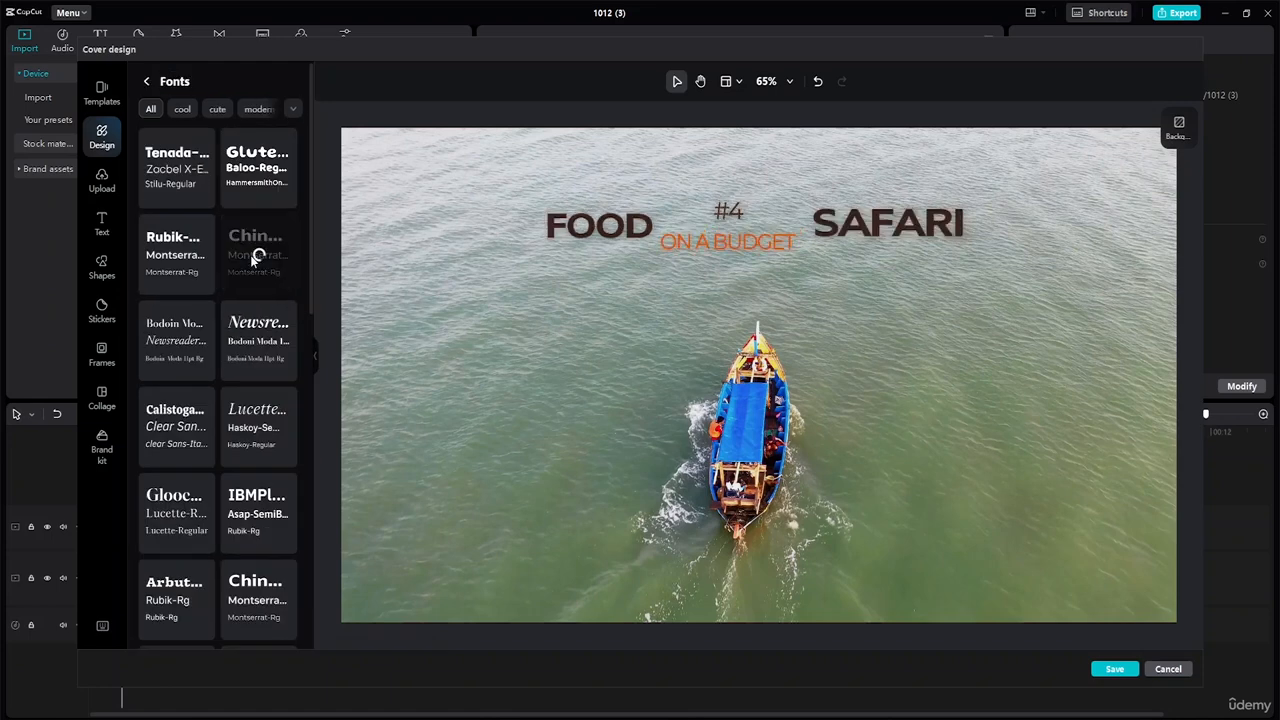
pyautogui.click(258, 338)
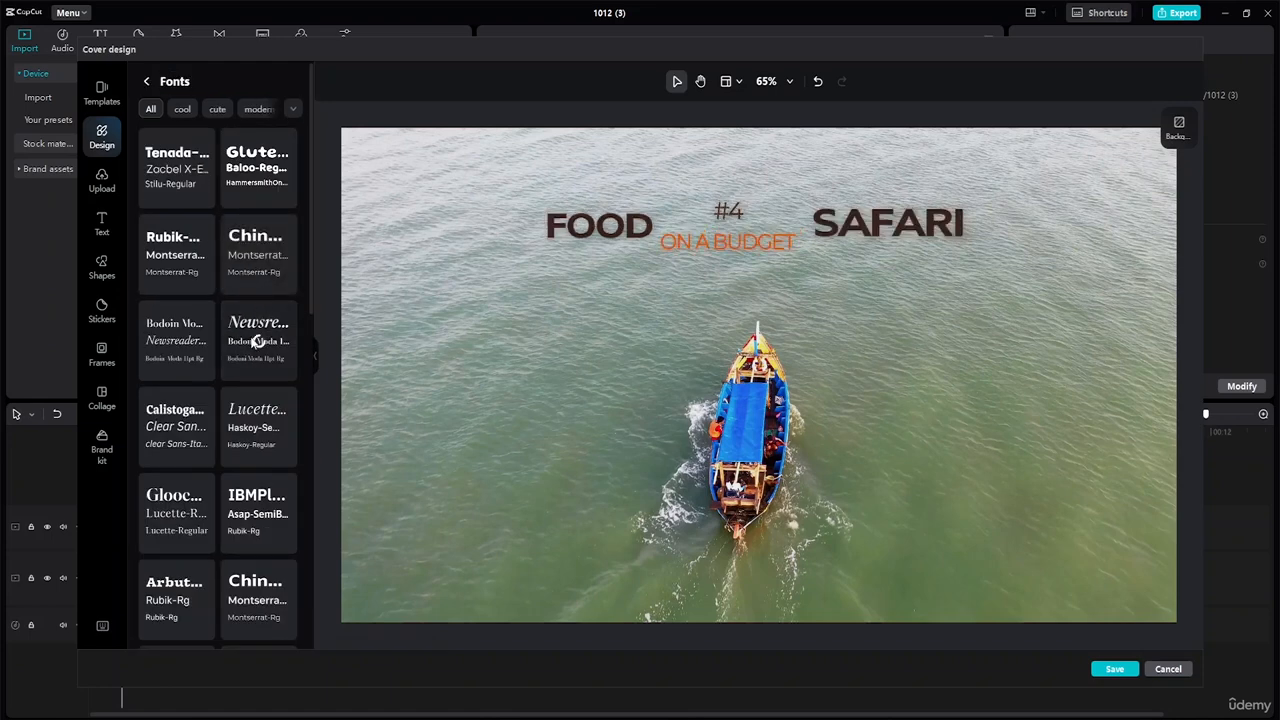
pyautogui.click(160, 333)
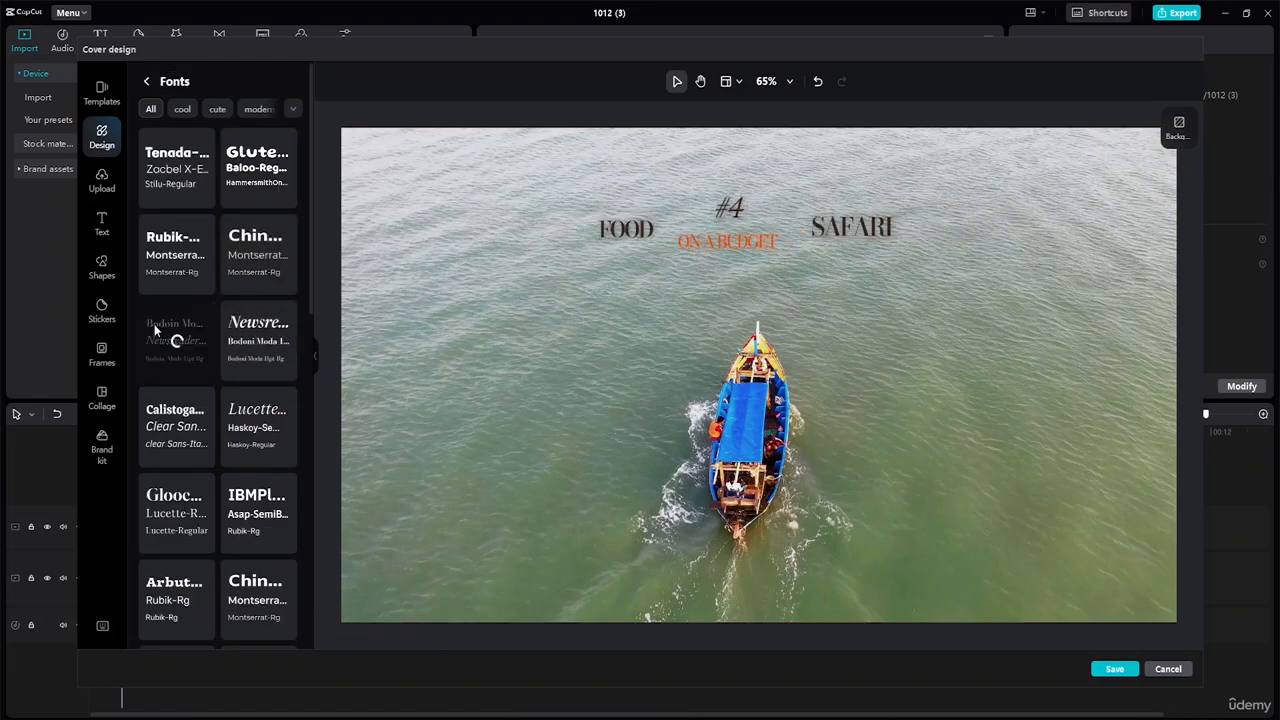
pyautogui.click(193, 278)
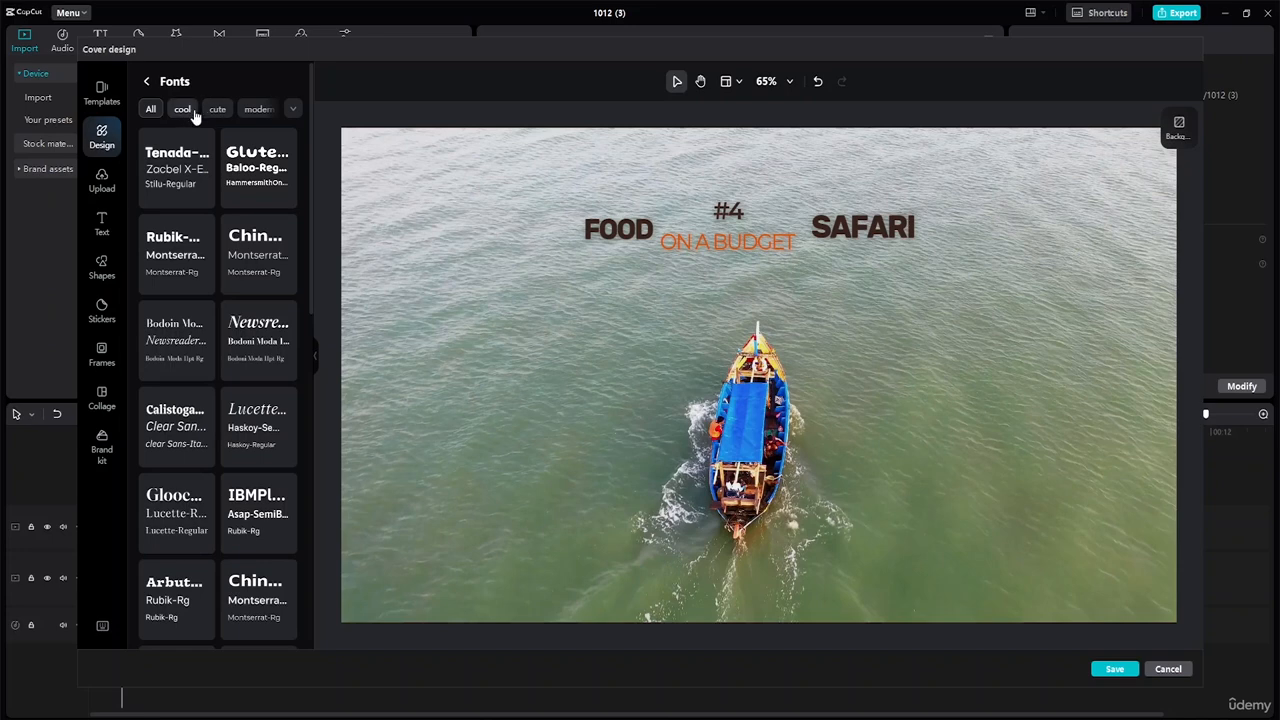
# Filter the font sets to concise and try all four on the cover text, ending with the Tenor, Montserrat and PT Sans set.
pyautogui.click(290, 110)
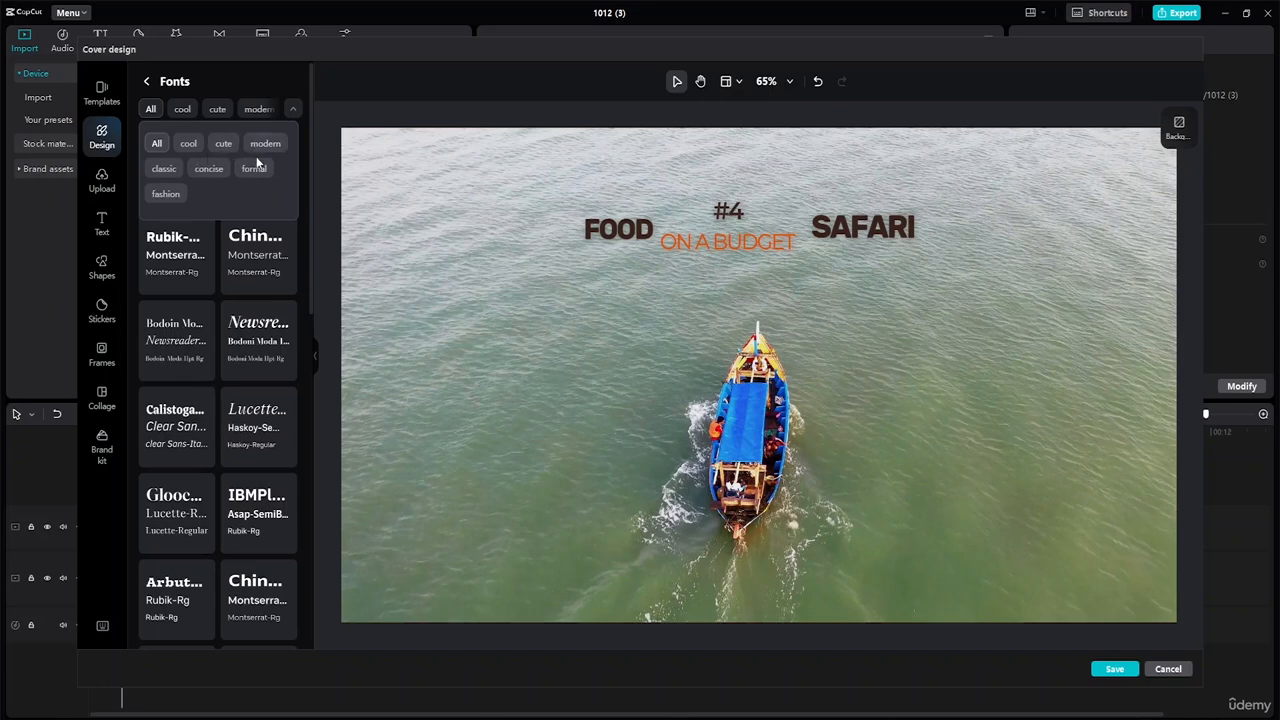
pyautogui.click(209, 170)
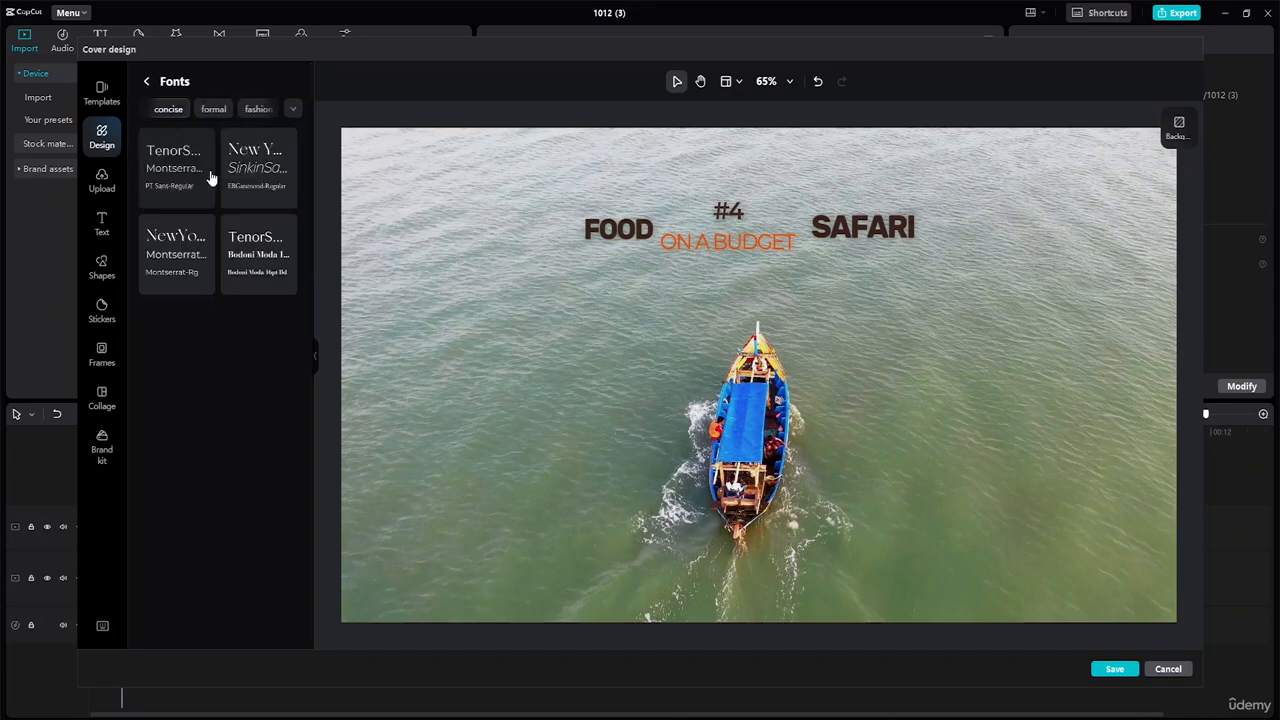
pyautogui.click(264, 256)
pyautogui.click(208, 262)
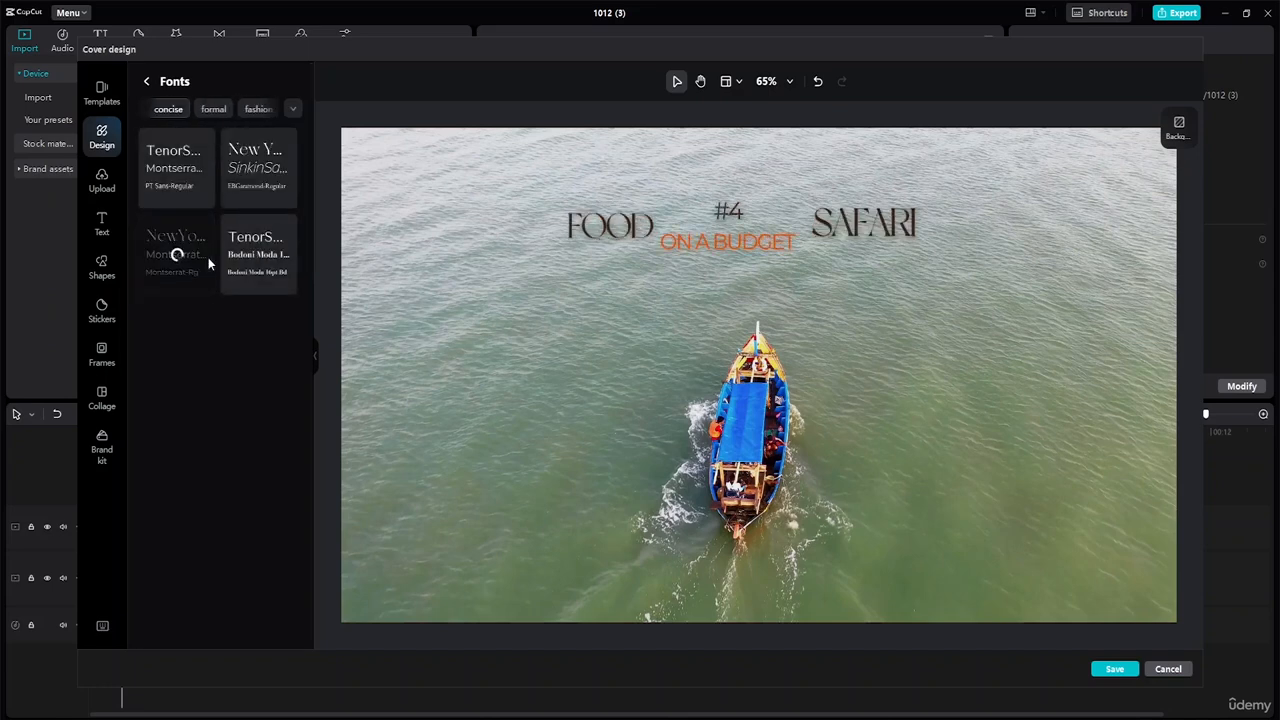
pyautogui.click(188, 195)
pyautogui.click(251, 190)
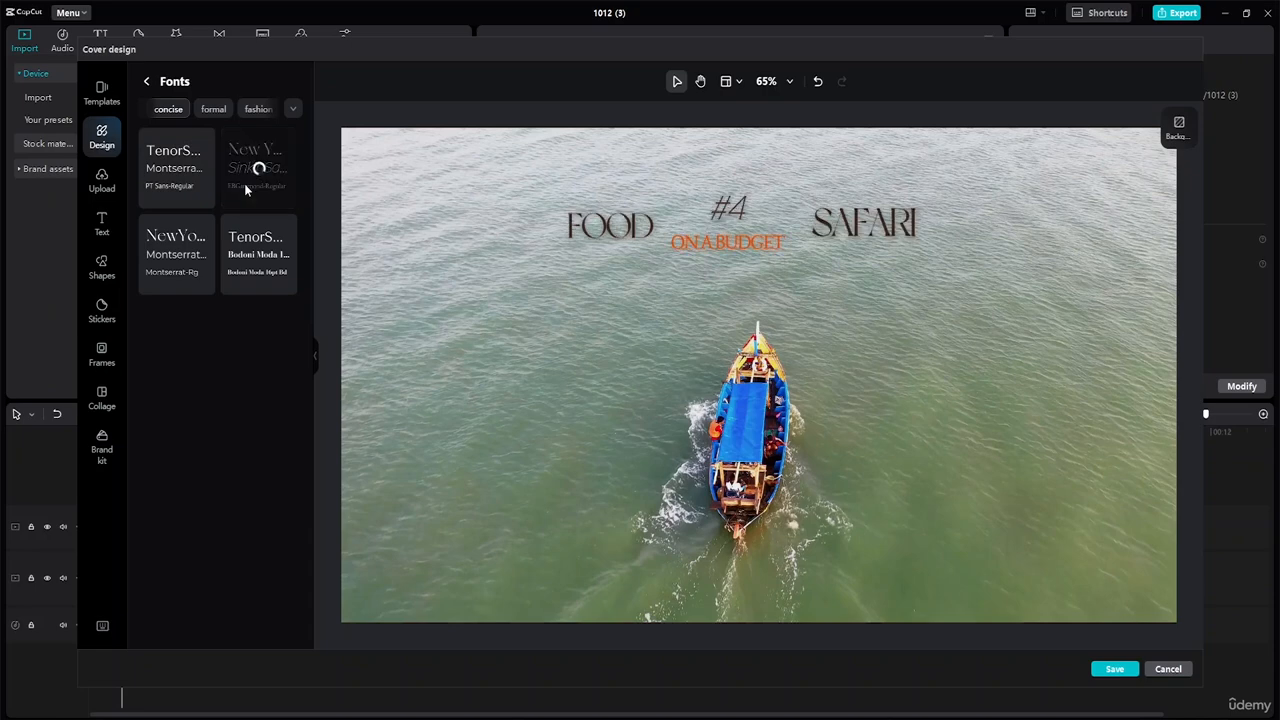
pyautogui.click(190, 165)
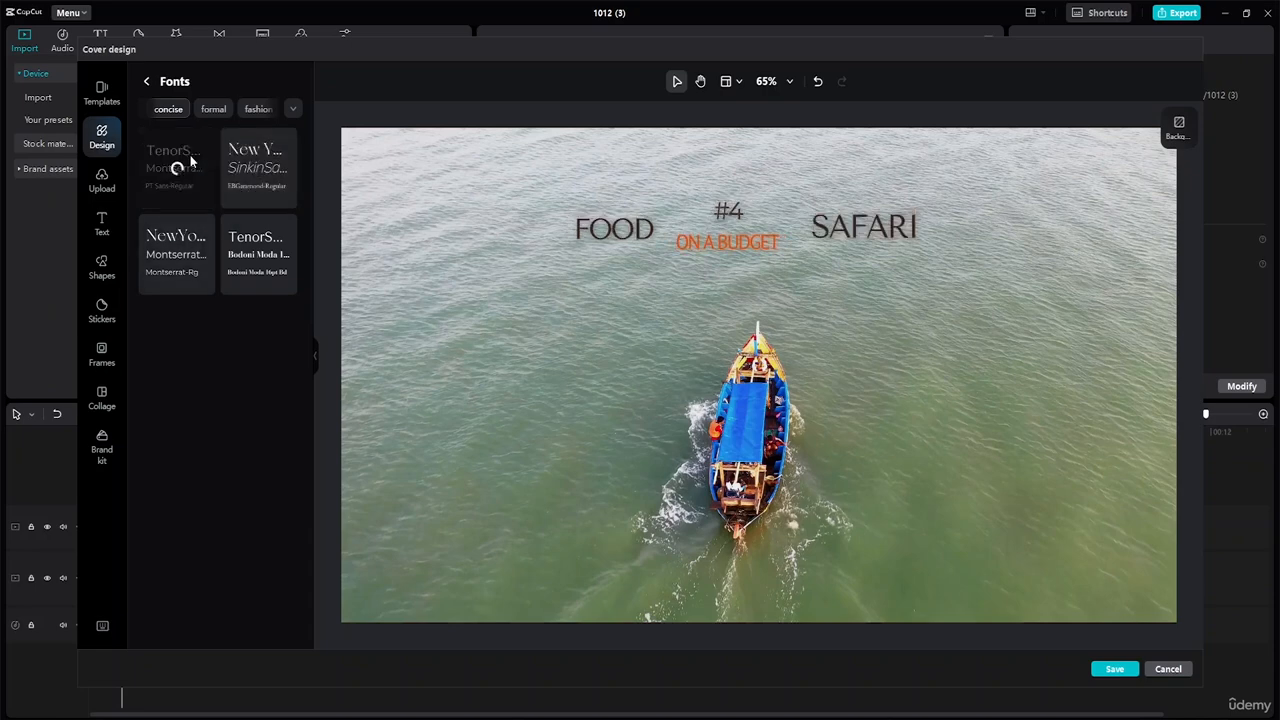
# Apply the formal font set combining Guti, Comme and PT Sans to the cover text, and return to the design overview's color options.
pyautogui.click(218, 112)
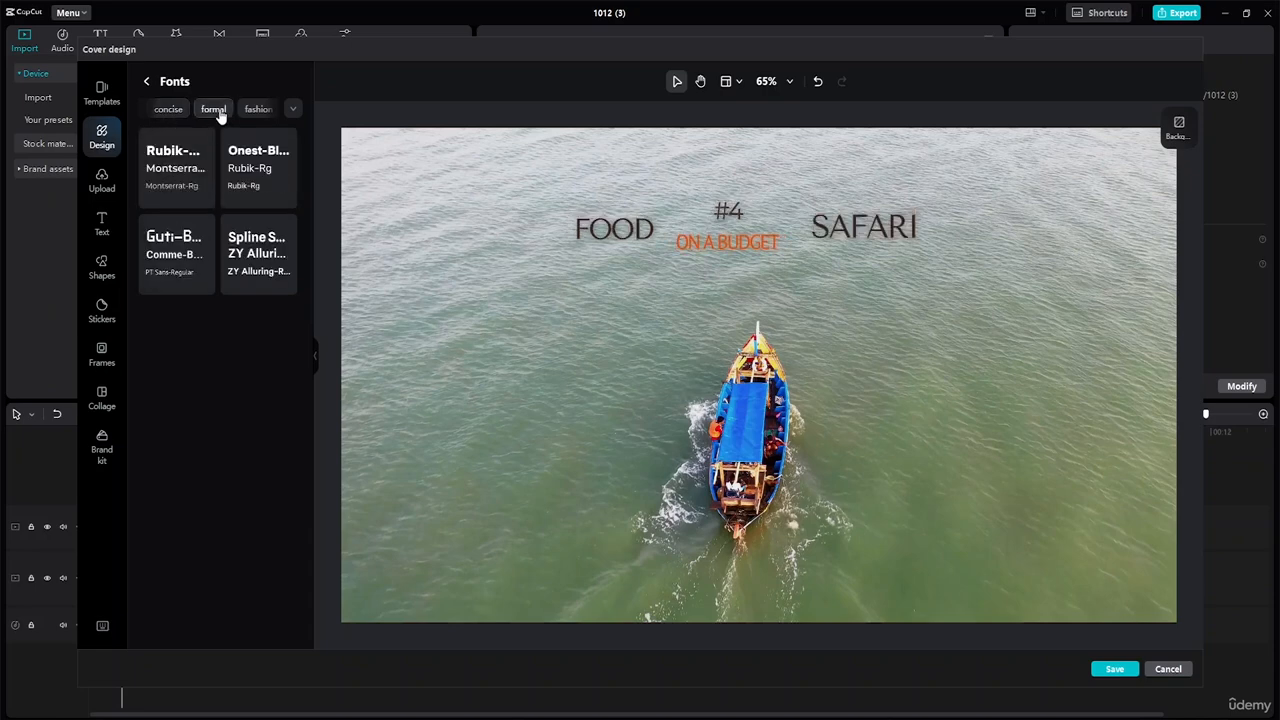
pyautogui.click(187, 250)
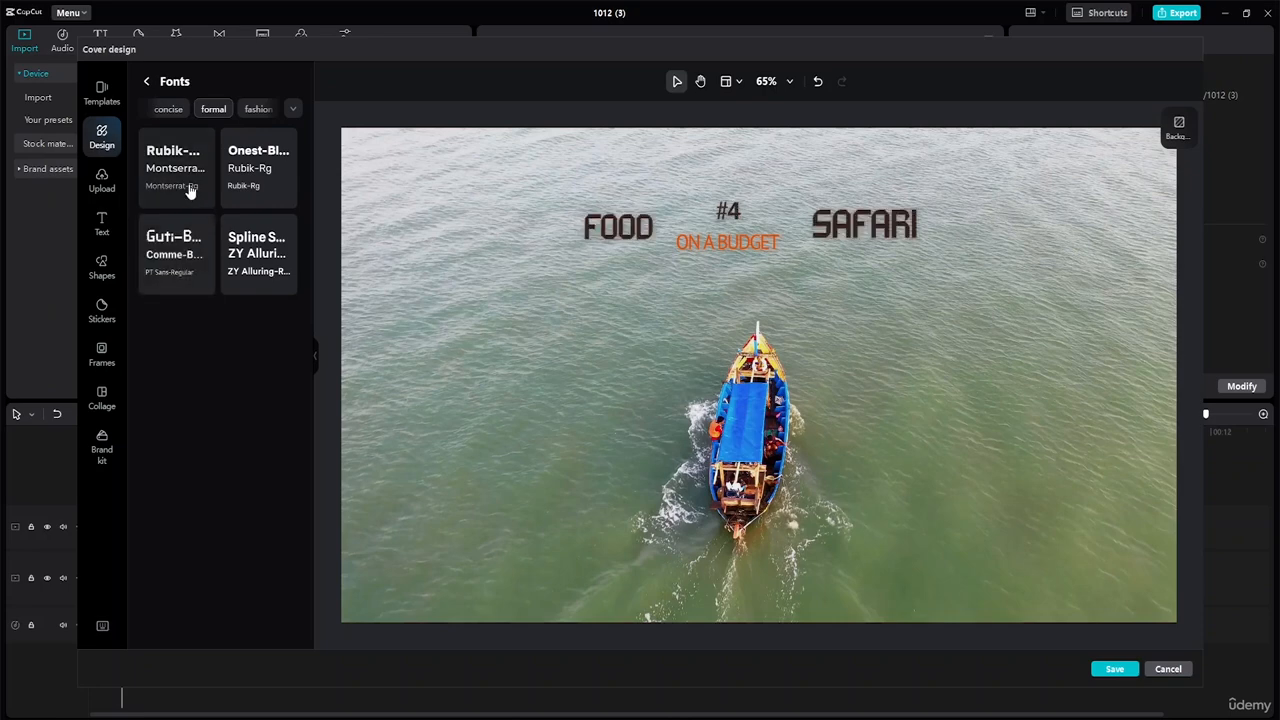
pyautogui.click(147, 81)
pyautogui.scroll(-1, 250, 322)
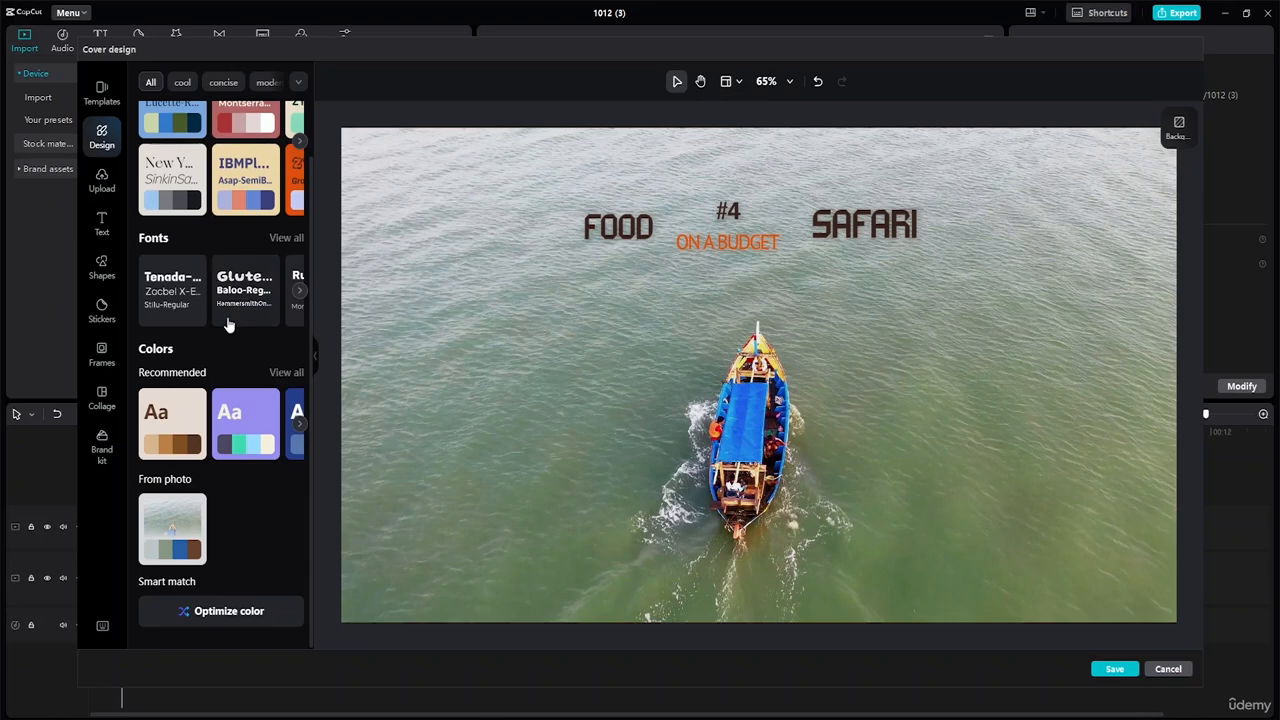
pyautogui.moveTo(193, 553)
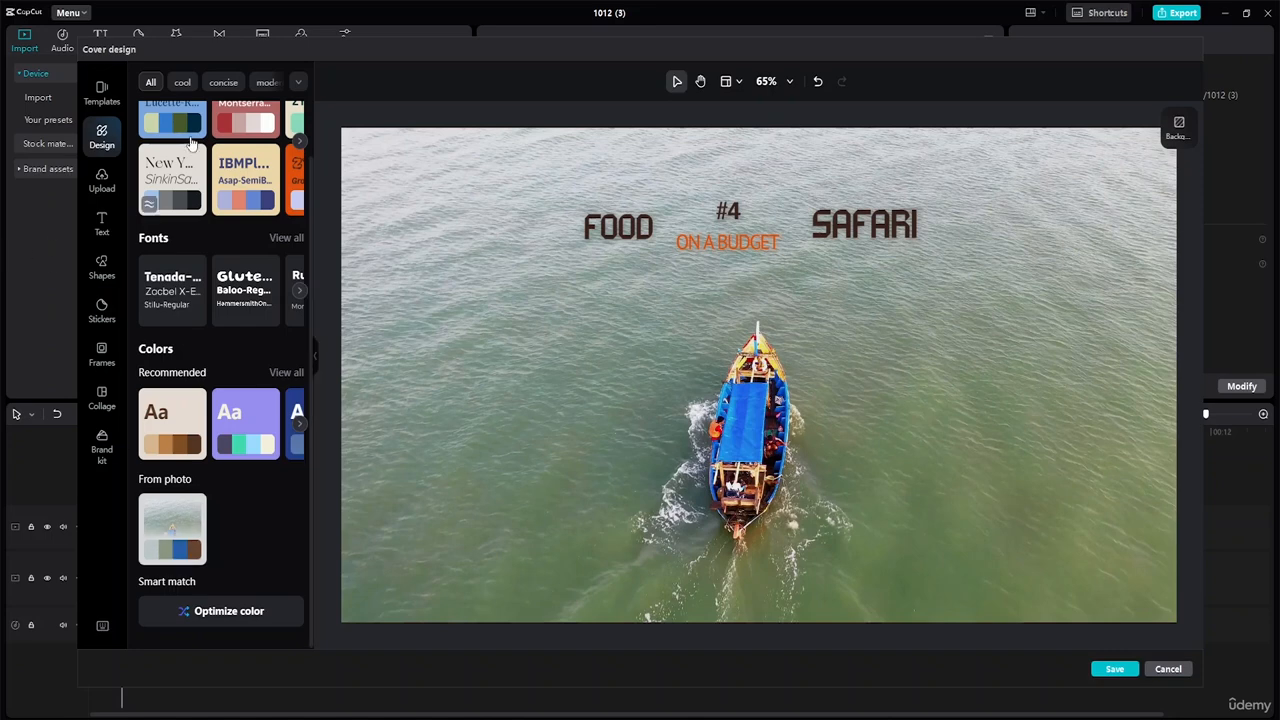
# Examine the upload sources for cover media, comparing the project files with the space storage.
pyautogui.click(103, 180)
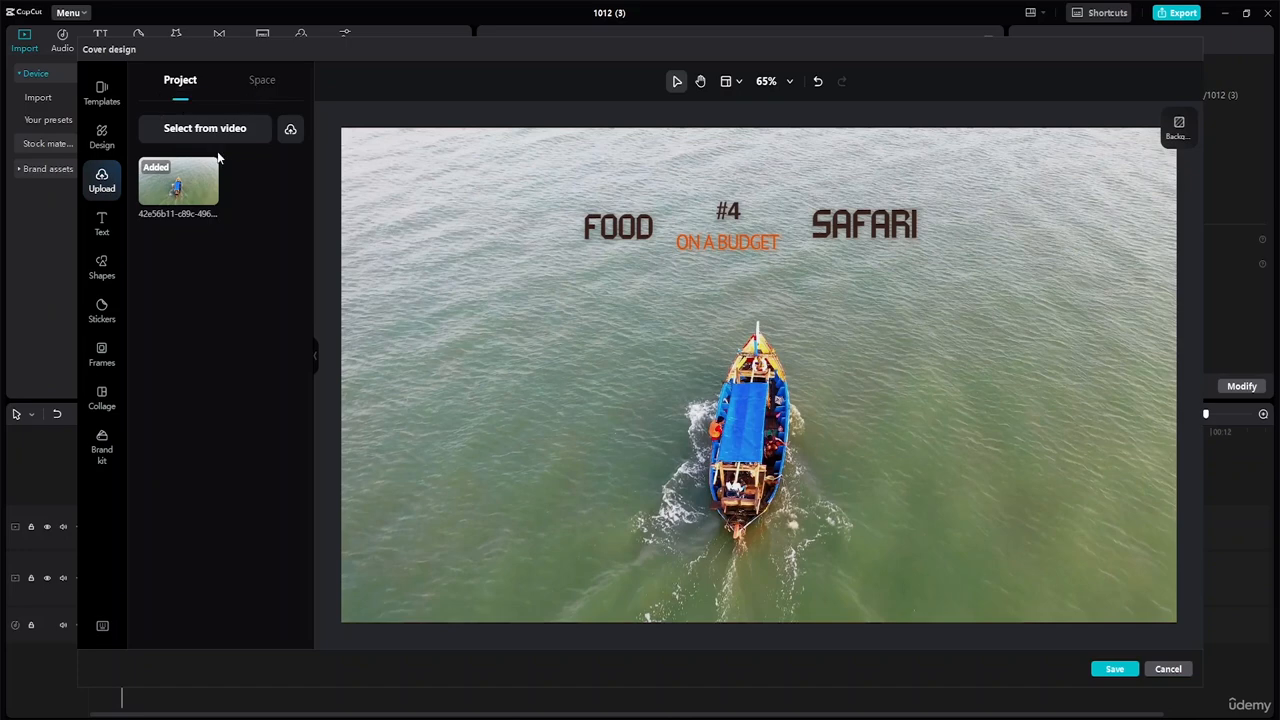
pyautogui.click(264, 84)
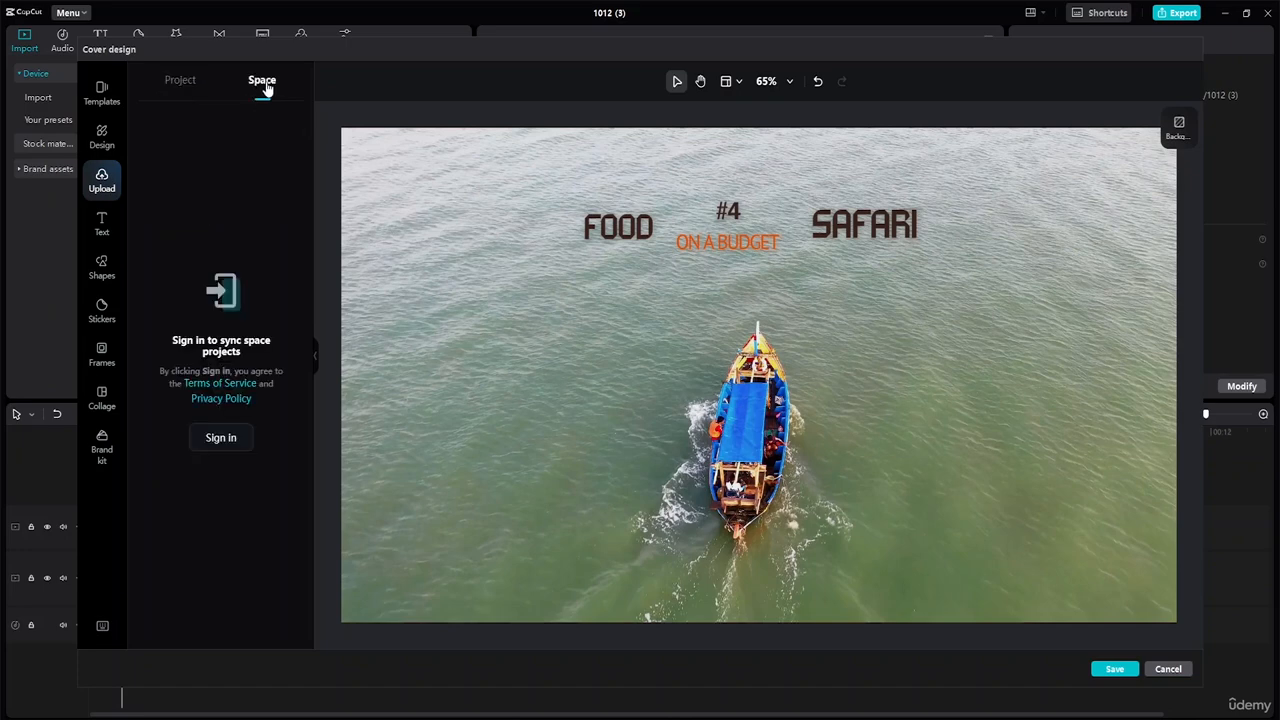
pyautogui.click(185, 84)
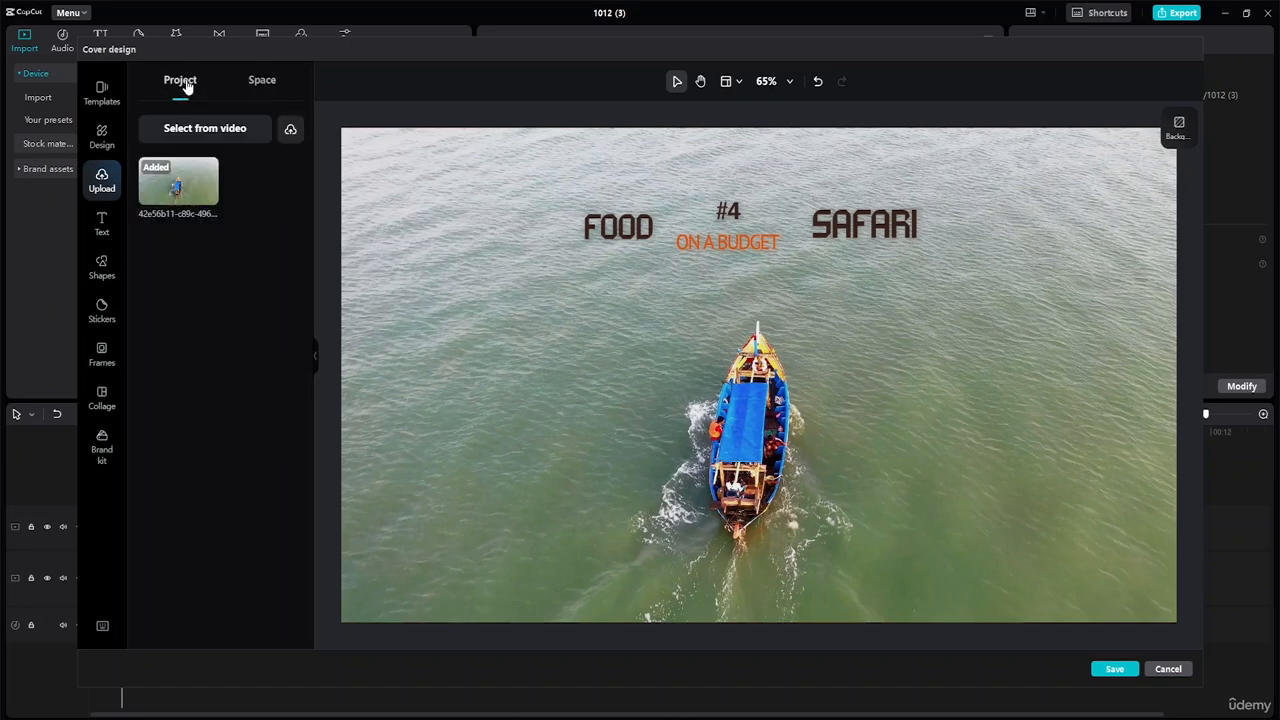
pyautogui.click(290, 134)
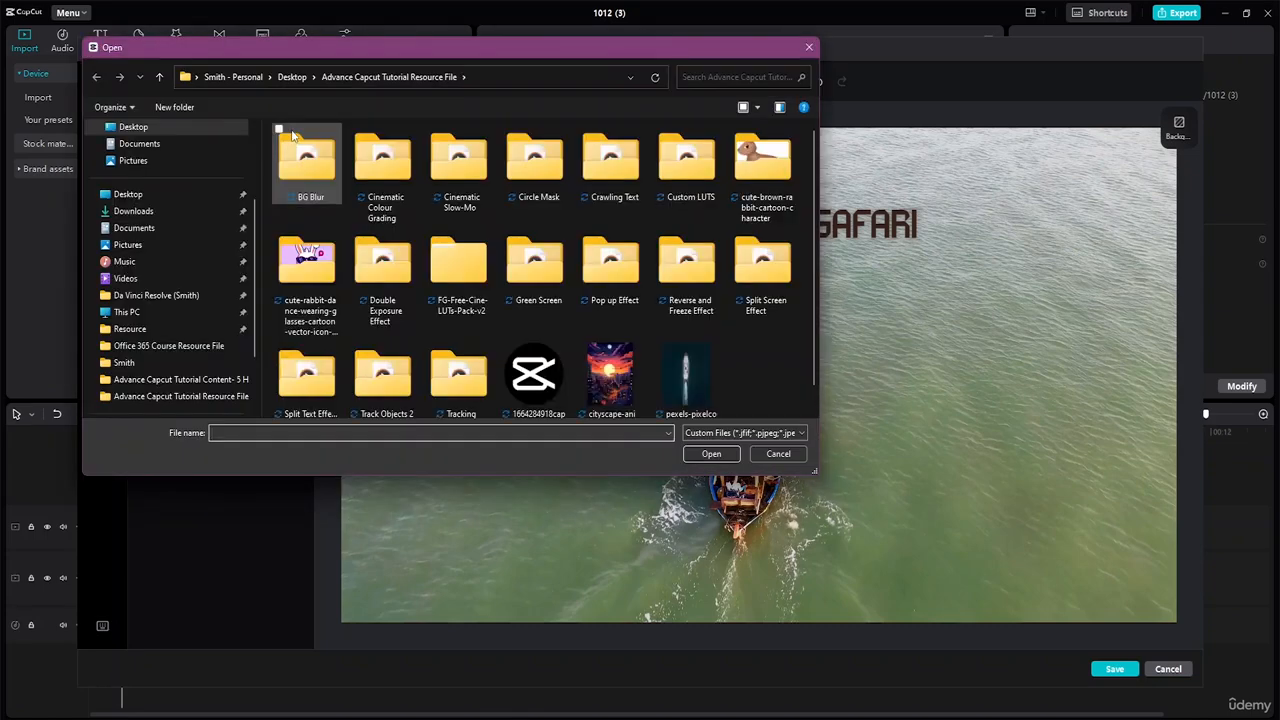
pyautogui.scroll(-1, 463, 287)
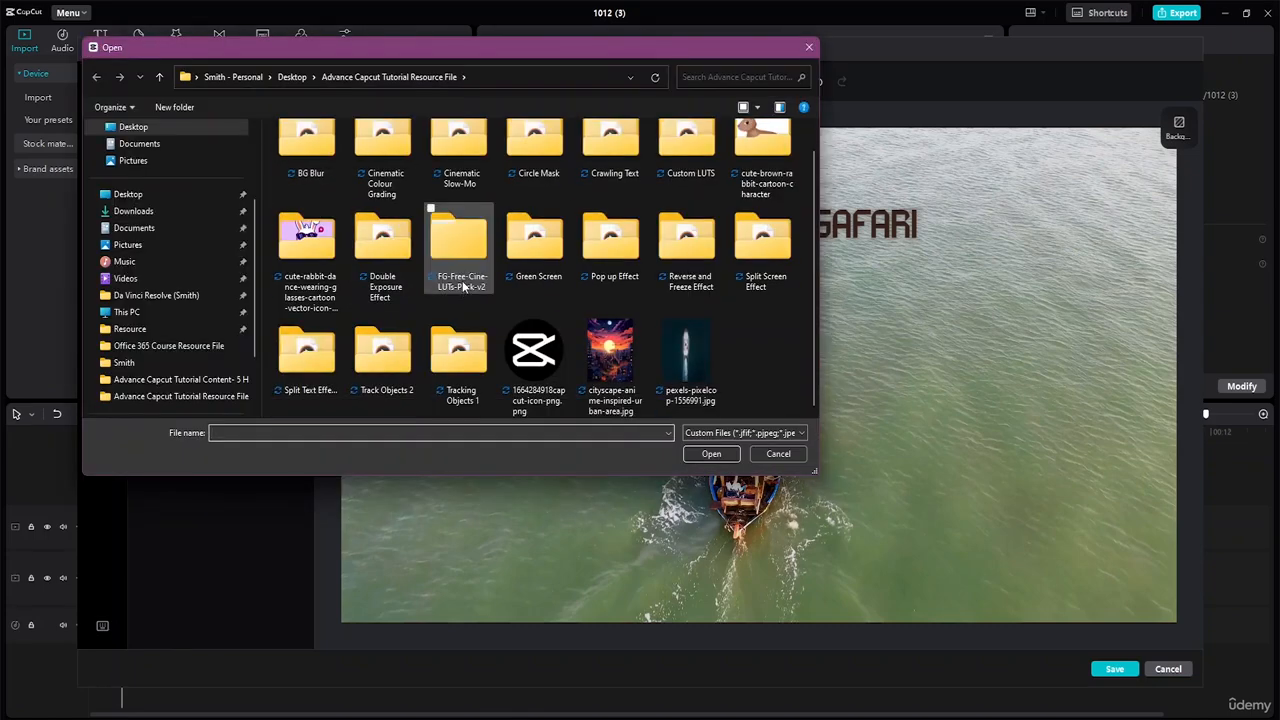
pyautogui.scroll(1, 463, 287)
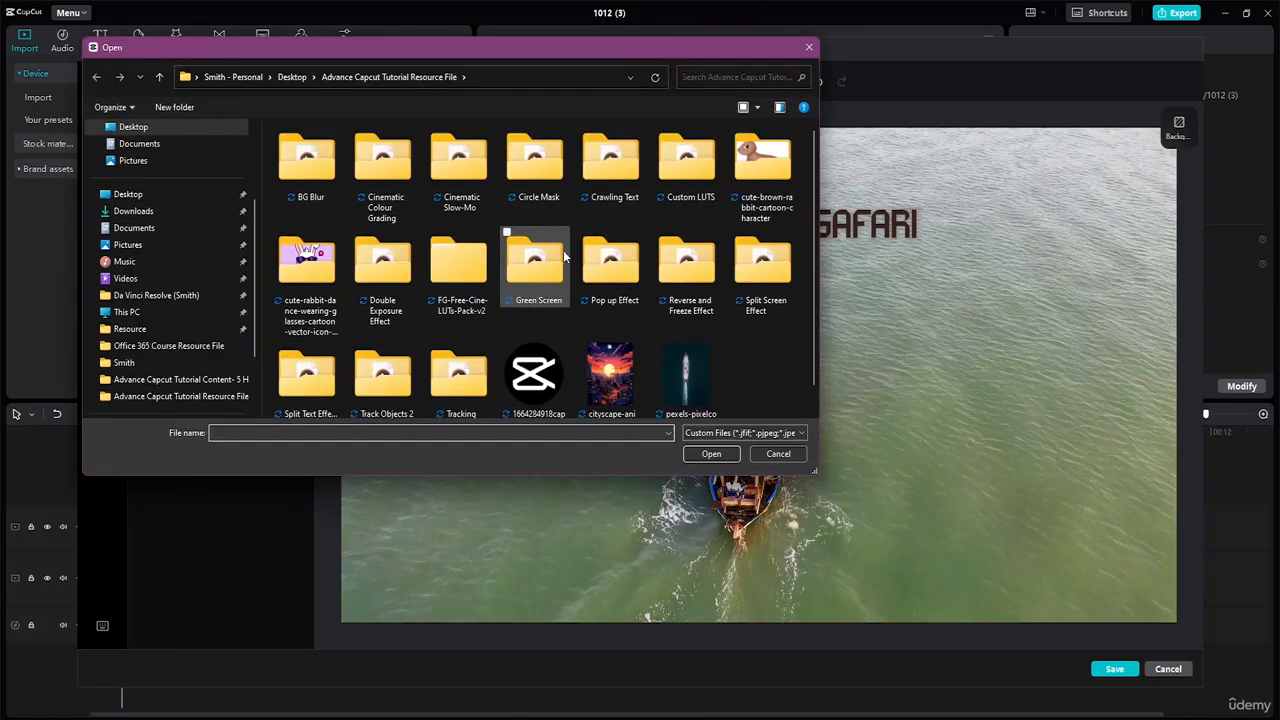
pyautogui.click(809, 49)
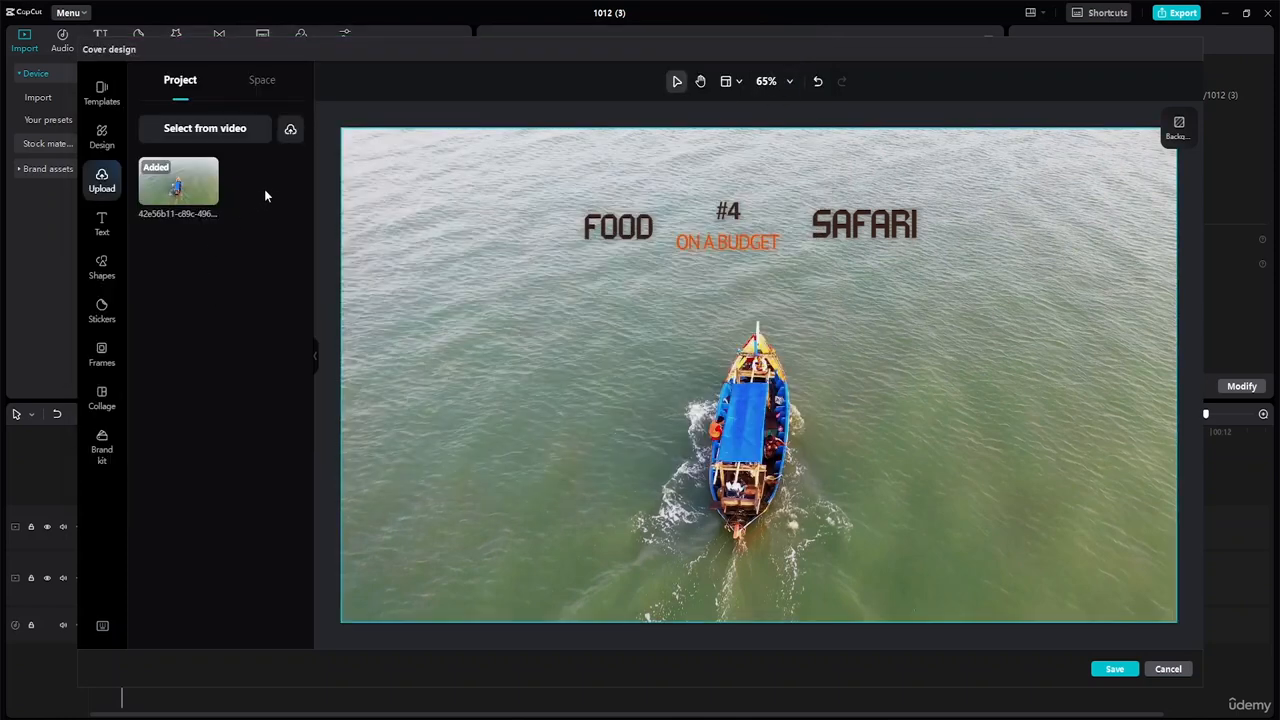
# Upload pexels-pixelcop-1556991.jpg to the project media, try it out on the cover and delete the placed copy.
pyautogui.click(291, 130)
pyautogui.scroll(-1, 407, 268)
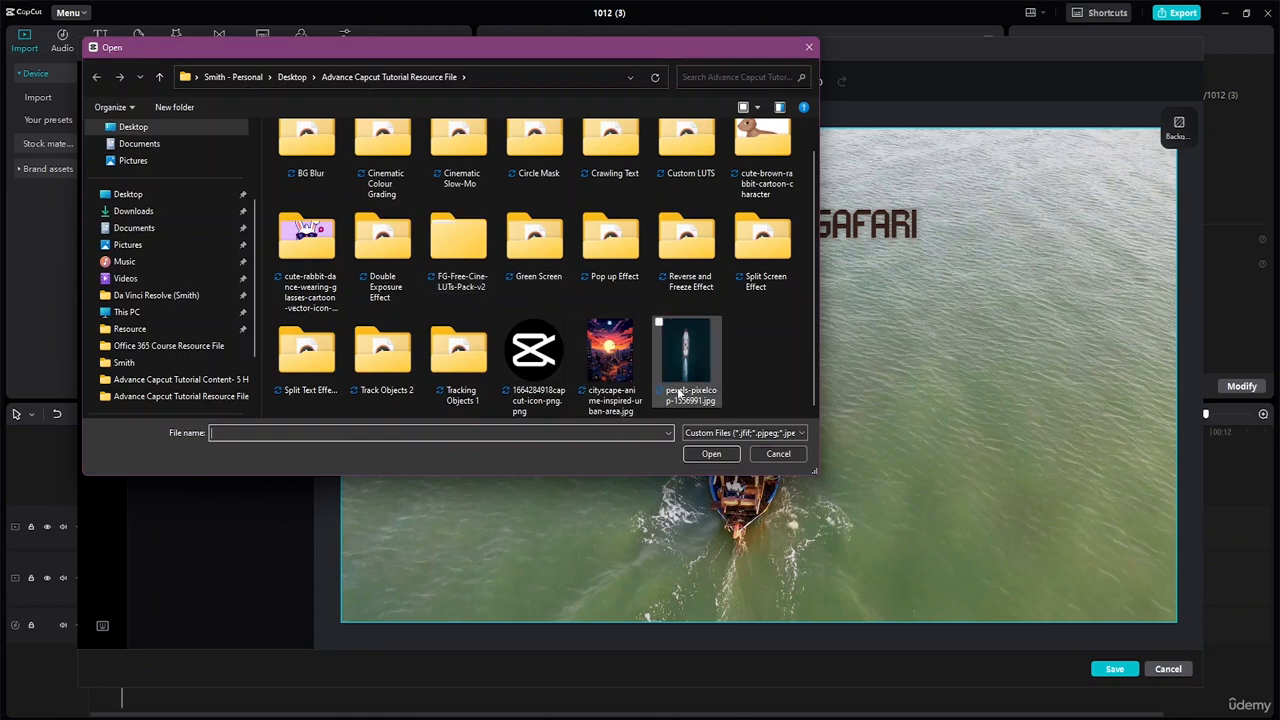
pyautogui.click(688, 352)
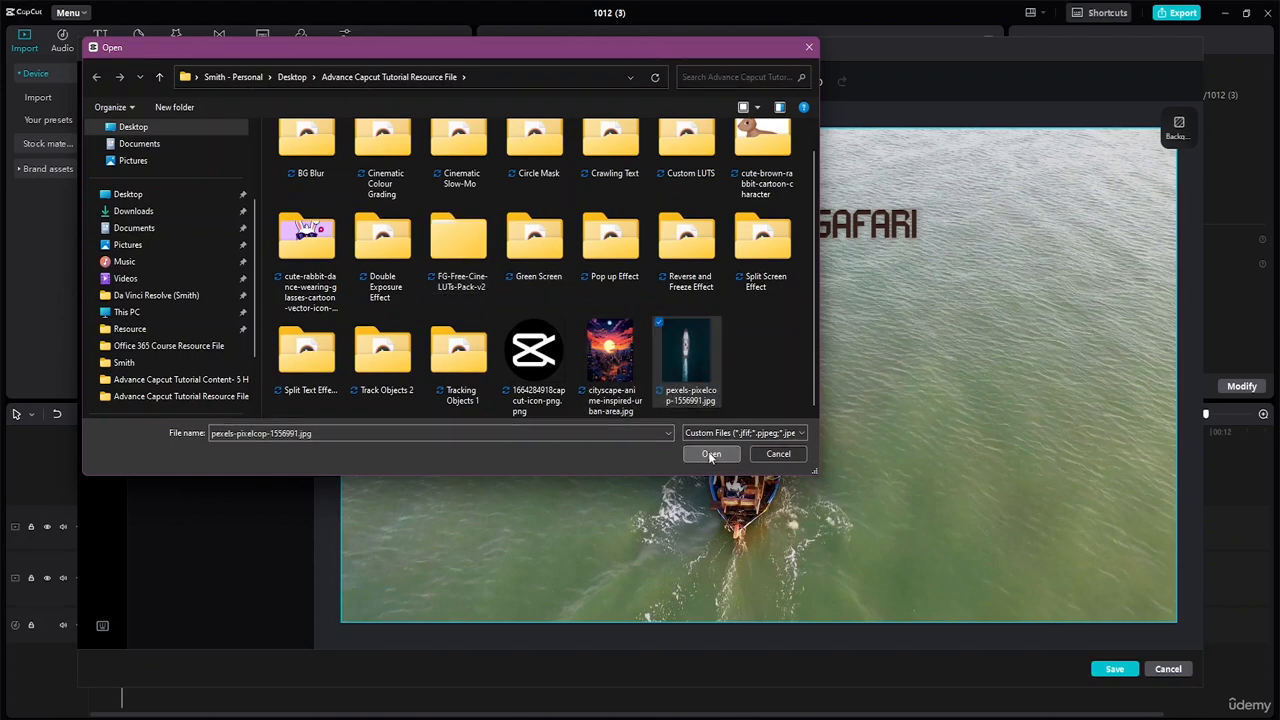
pyautogui.click(711, 453)
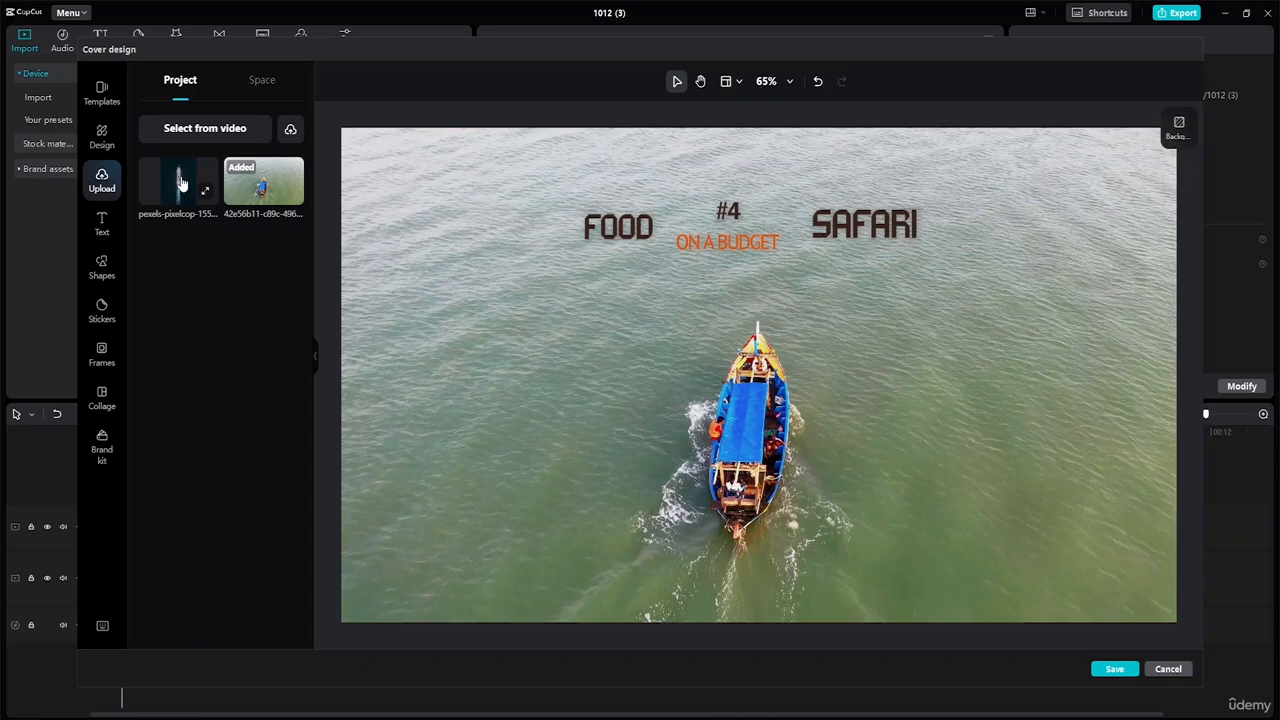
pyautogui.click(181, 183)
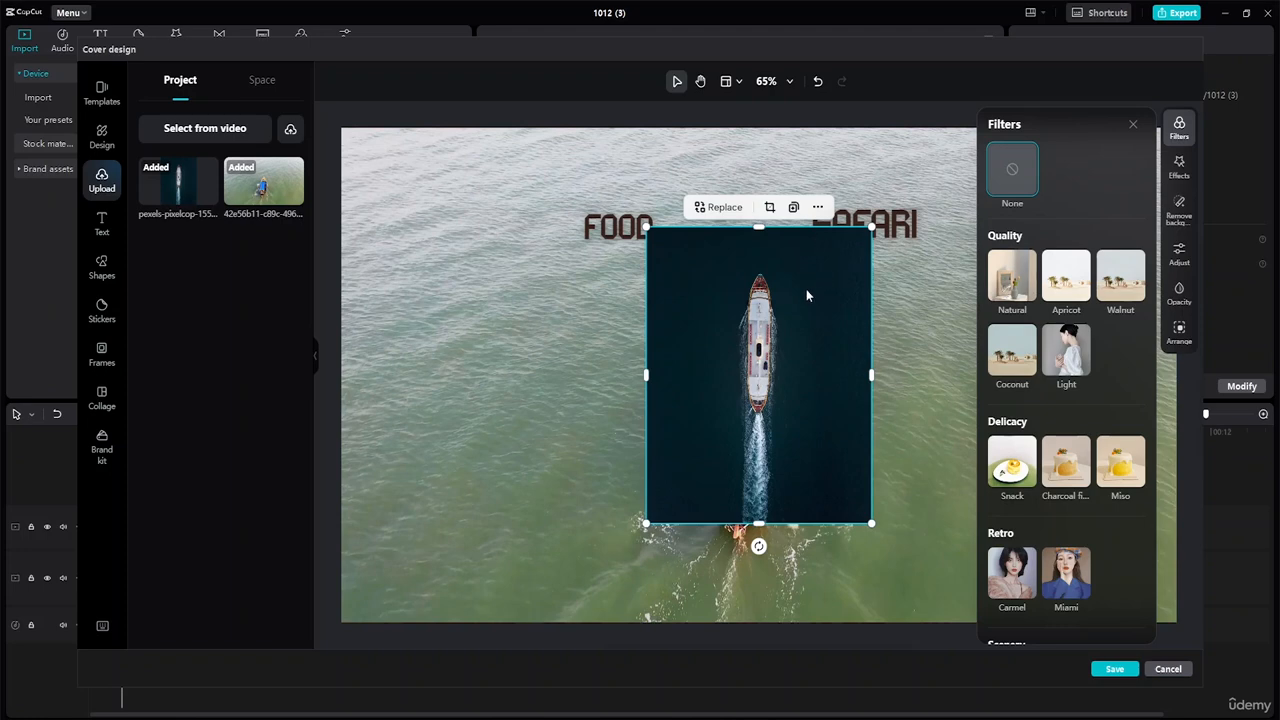
pyautogui.press('Delete')
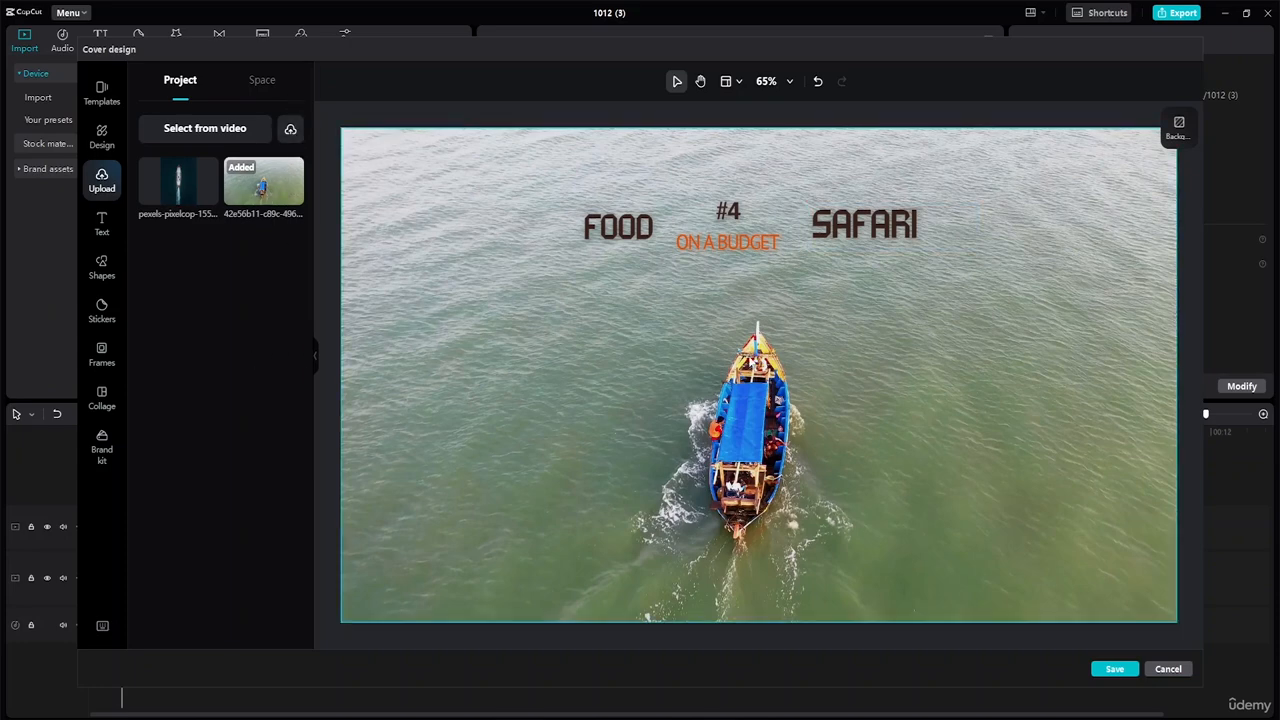
# Add a title text to the cover and move it to the open water at the boat's upper left.
pyautogui.click(103, 224)
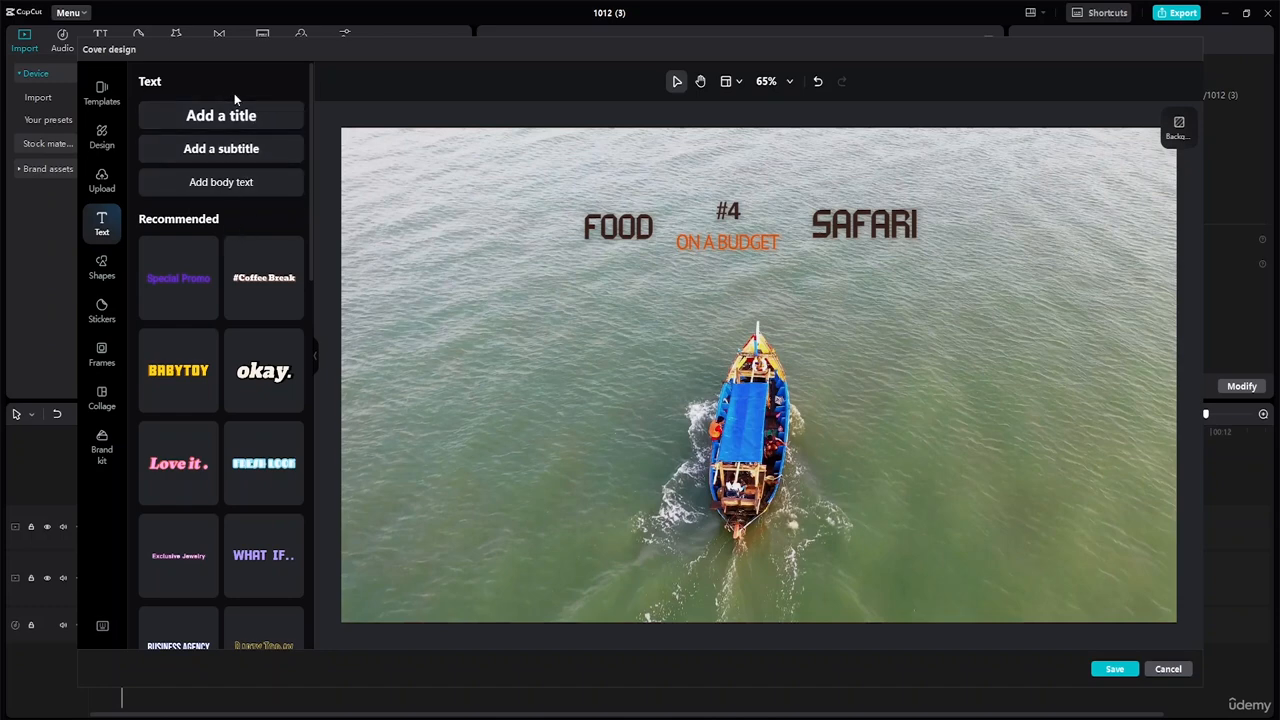
pyautogui.click(245, 116)
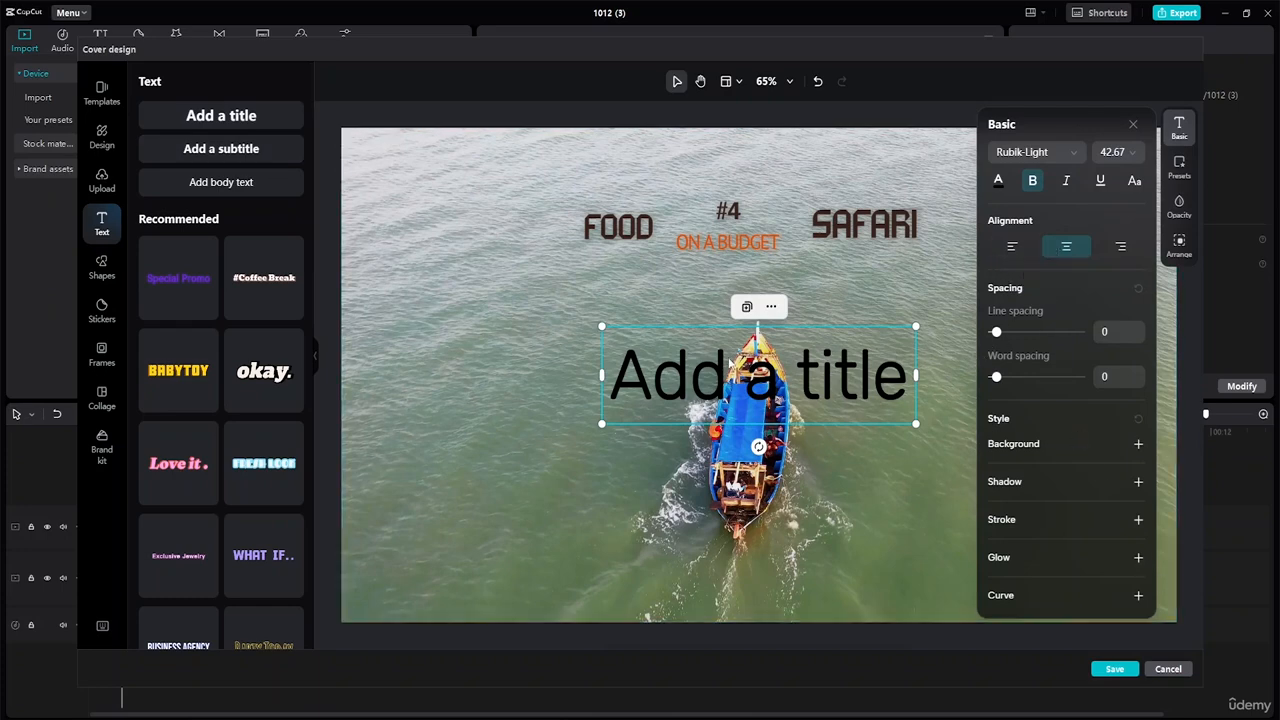
pyautogui.moveTo(673, 373); pyautogui.dragTo(431, 310)
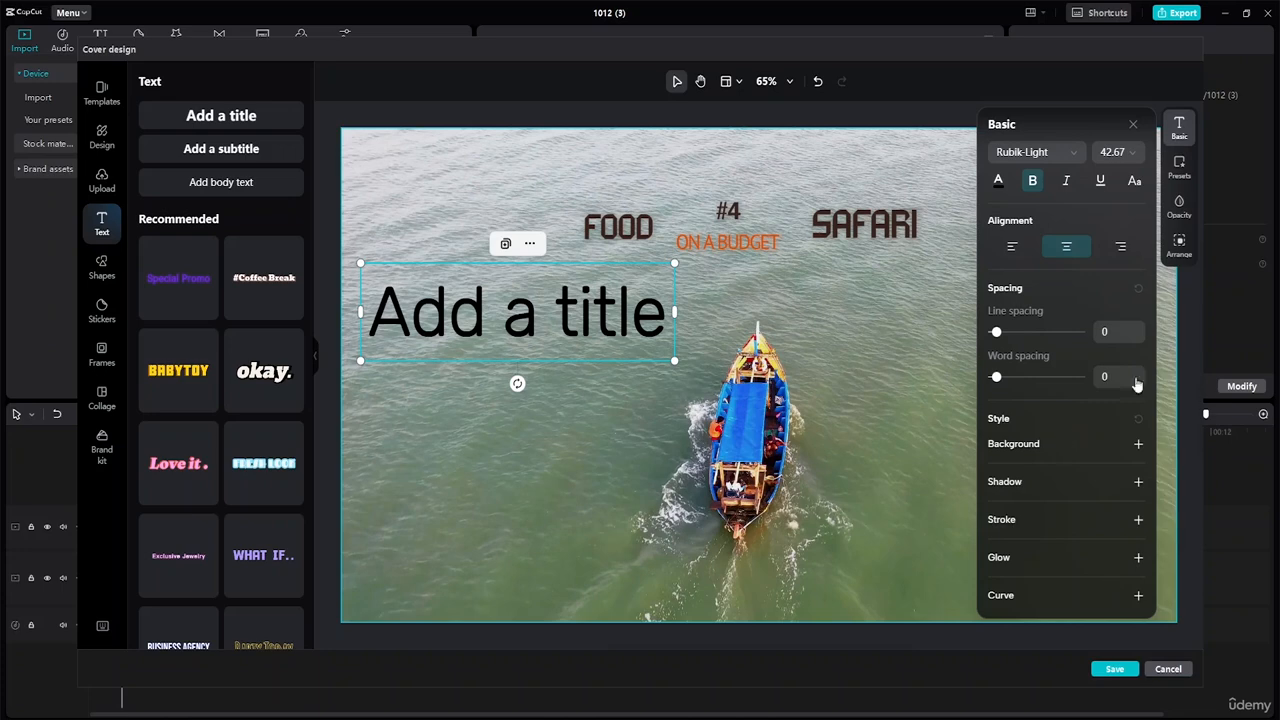
# Look through the title's preset, opacity and arrangement options.
pyautogui.click(1183, 170)
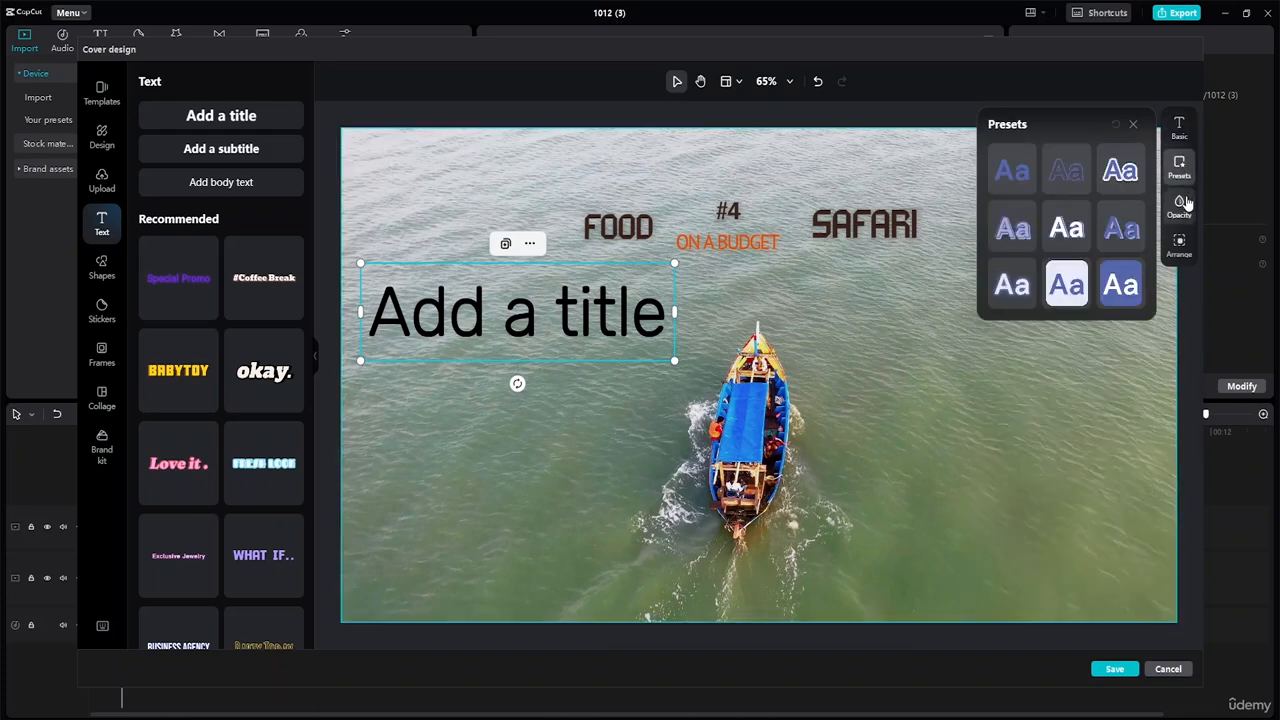
pyautogui.click(1182, 206)
pyautogui.click(1182, 248)
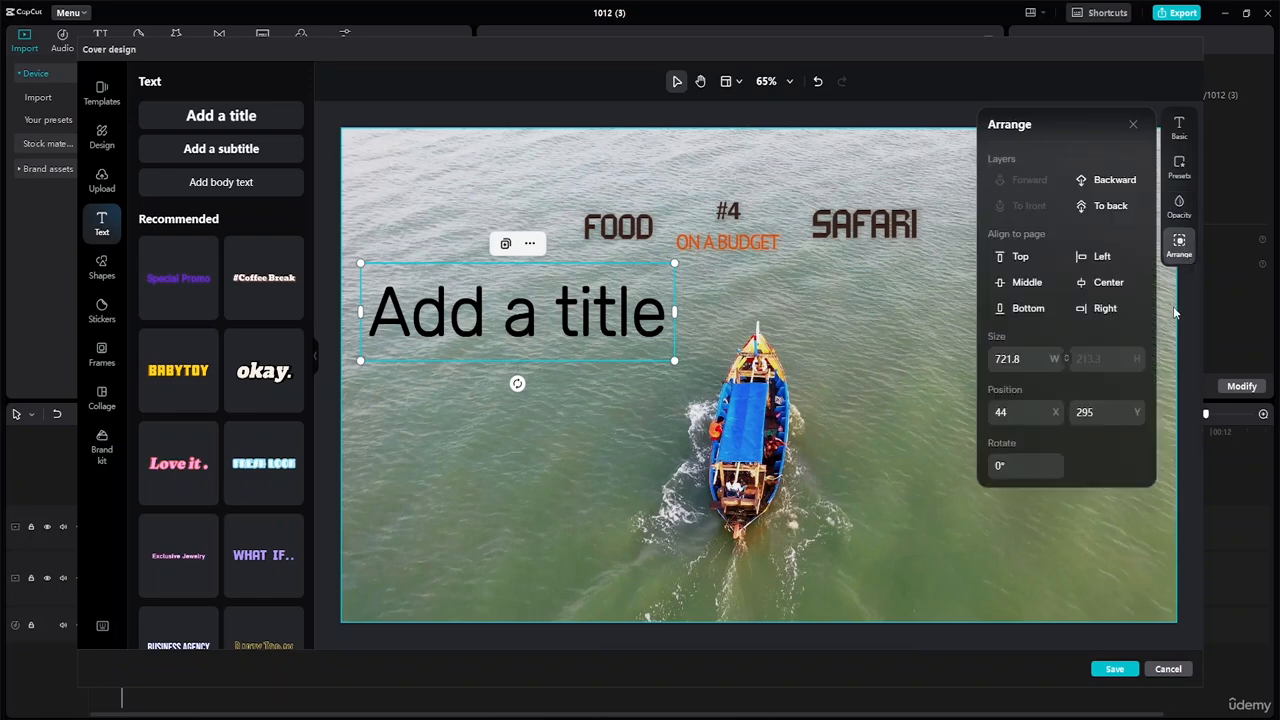
# Move the title over the FOOD SAFARI text and try sending it one layer backward and forward.
pyautogui.moveTo(612, 312); pyautogui.dragTo(846, 385)
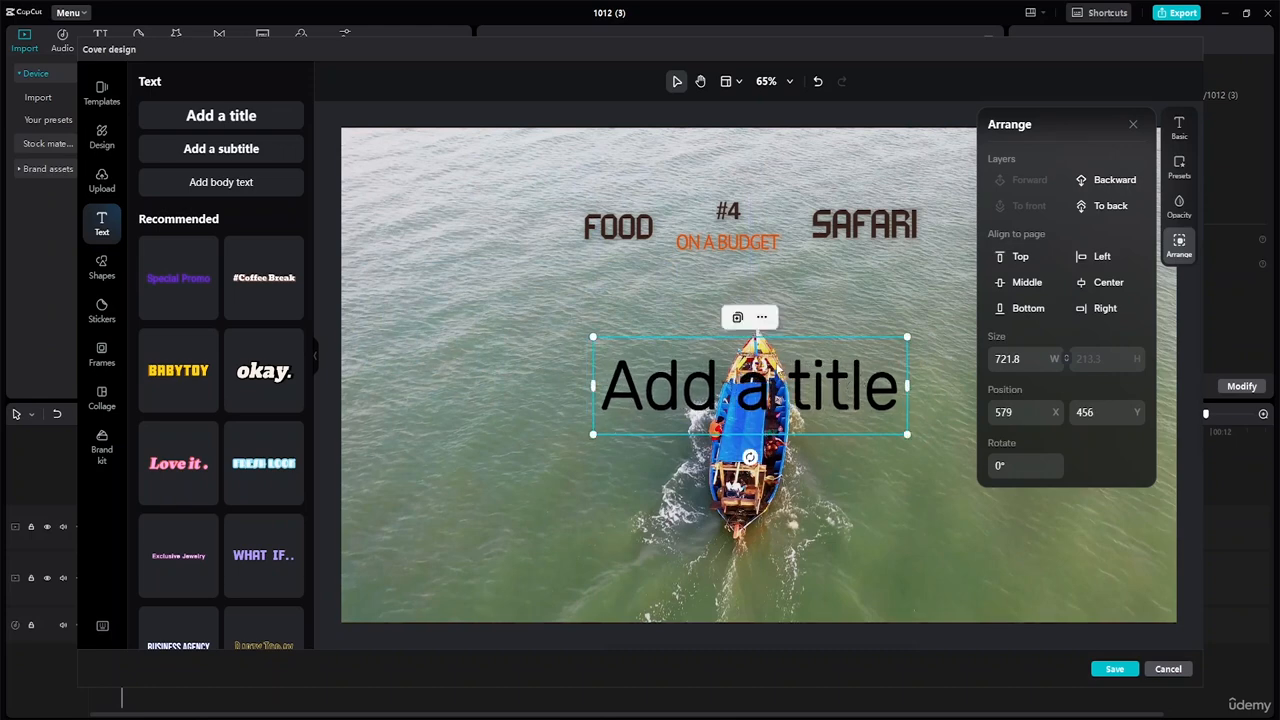
pyautogui.moveTo(775, 361); pyautogui.dragTo(766, 203)
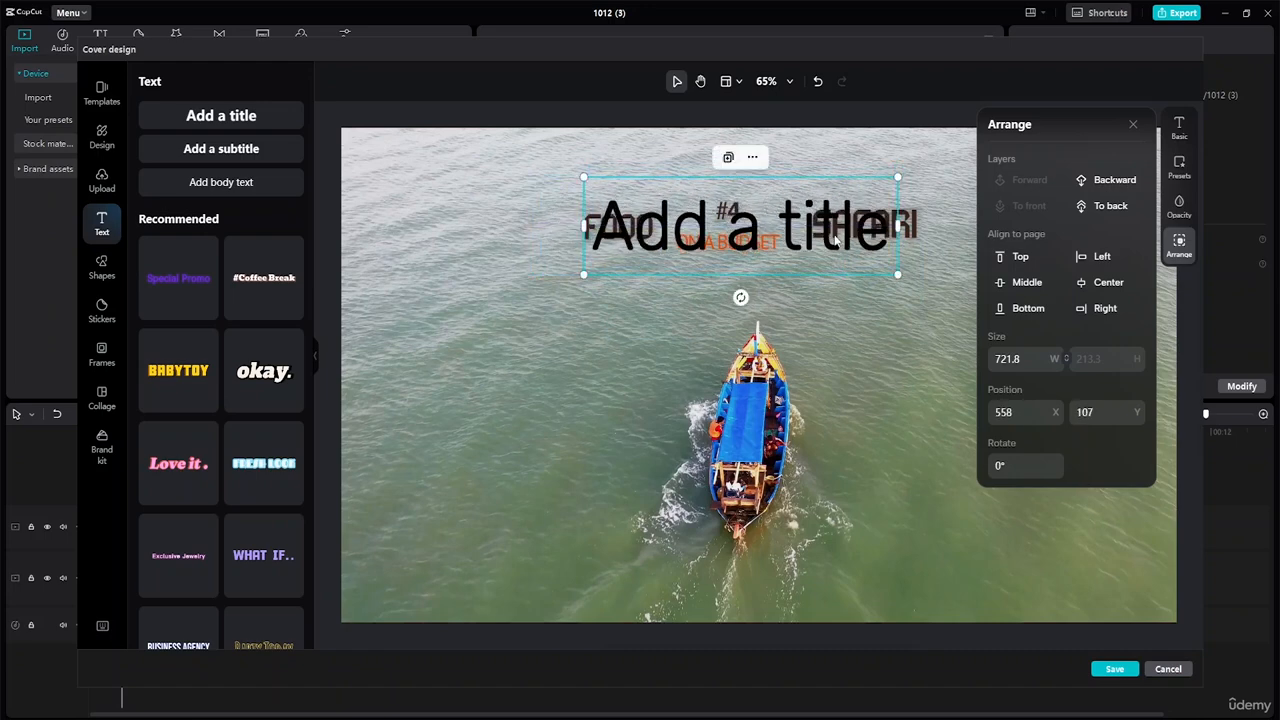
pyautogui.click(1106, 180)
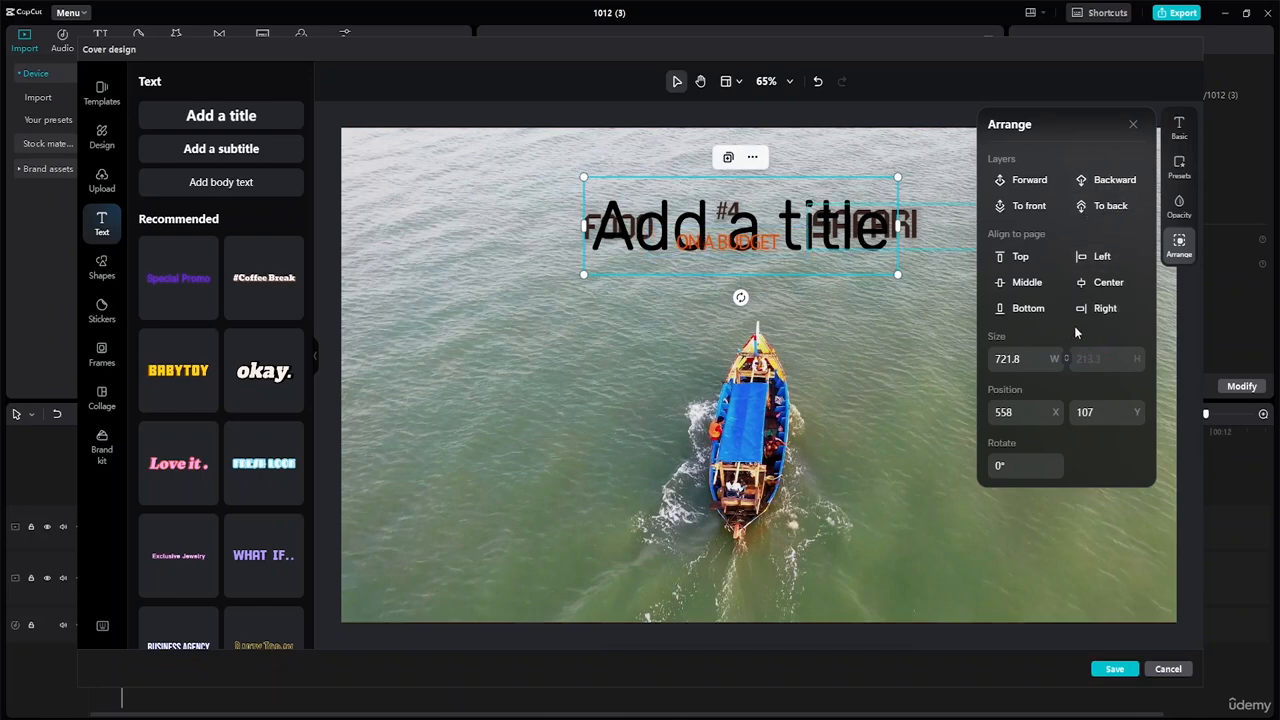
pyautogui.click(1024, 180)
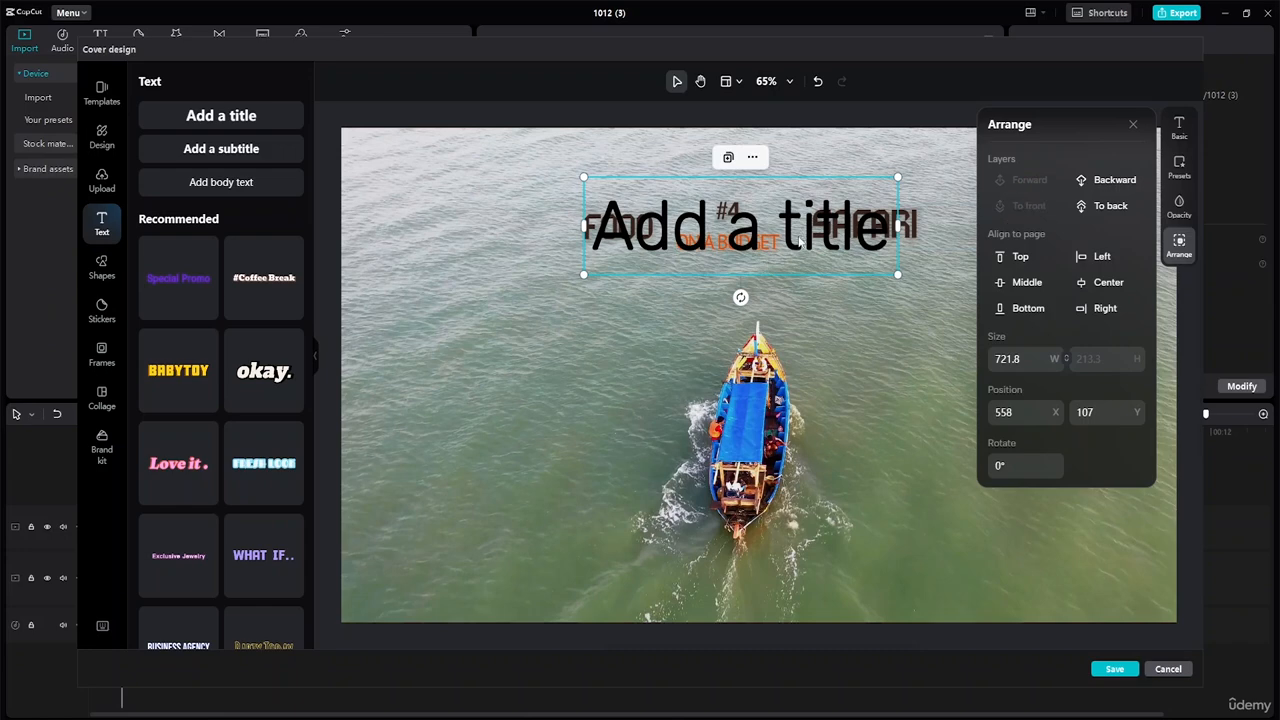
# Shrink the title to about 561 wide beside the boat, close its arrangement options and delete it.
pyautogui.moveTo(766, 262); pyautogui.dragTo(576, 377)
pyautogui.moveTo(705, 389); pyautogui.dragTo(629, 351)
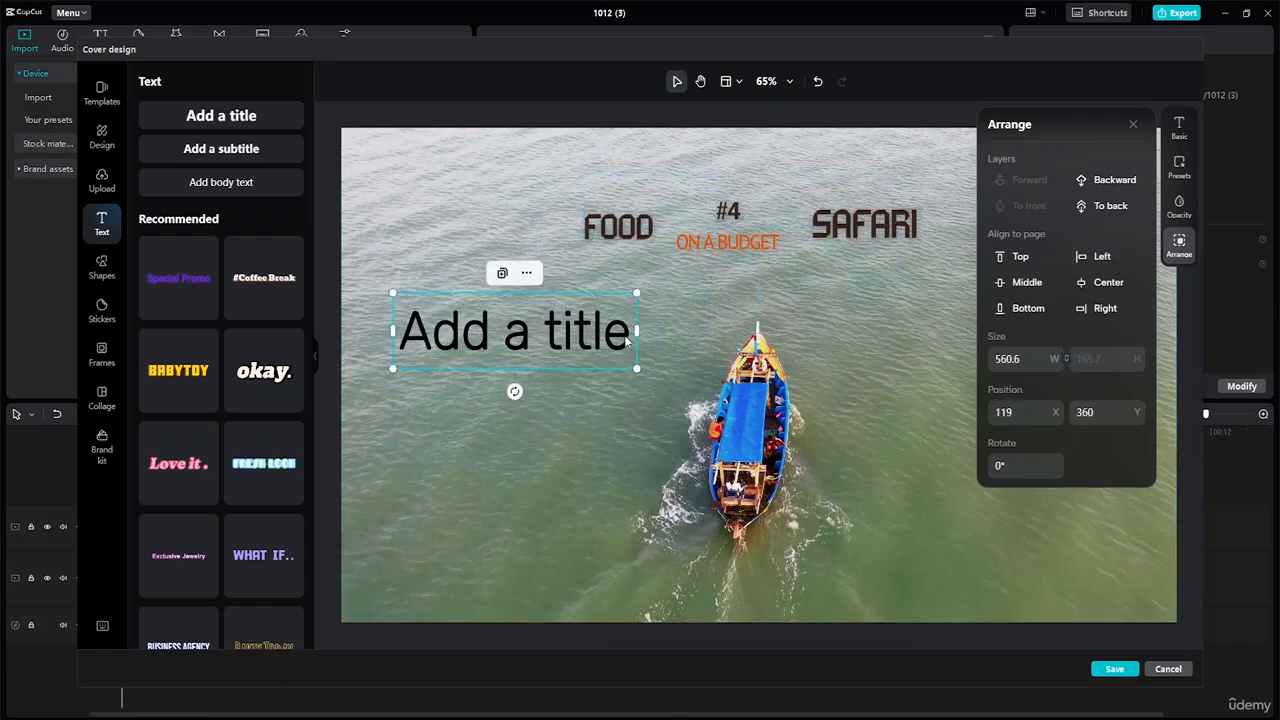
pyautogui.click(1133, 127)
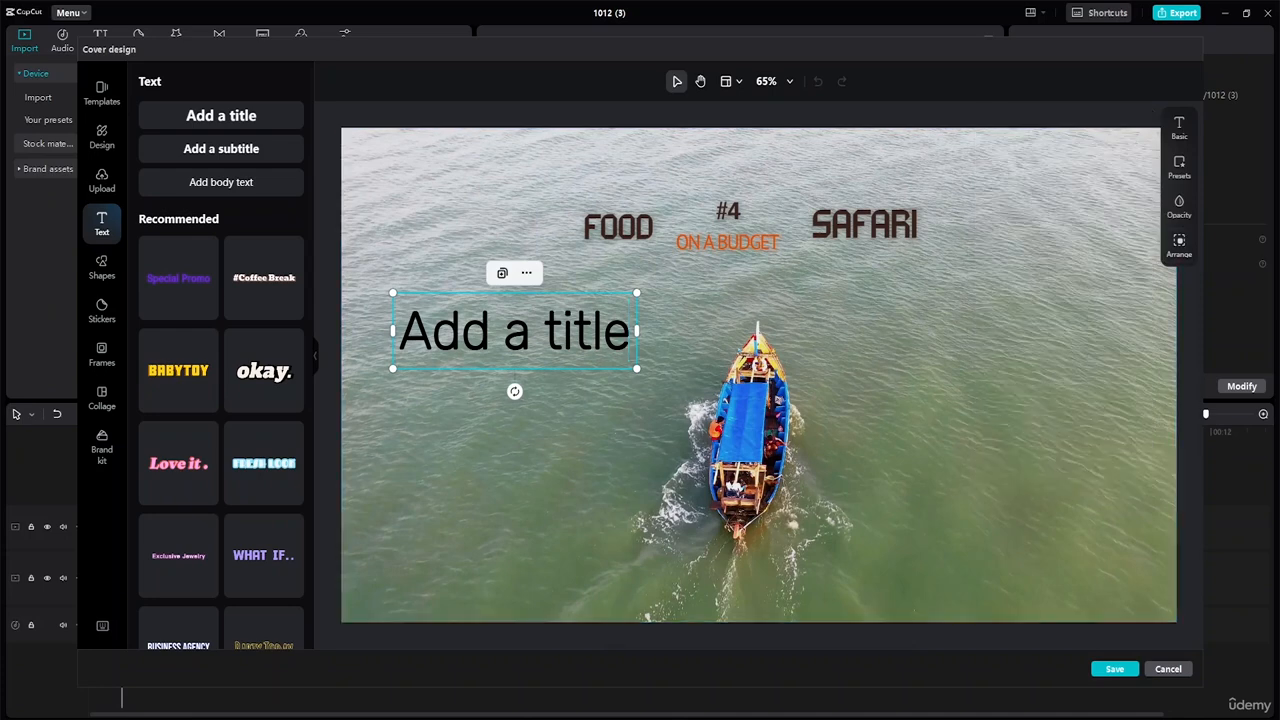
pyautogui.click(606, 428)
pyautogui.click(555, 343)
pyautogui.press('Delete')
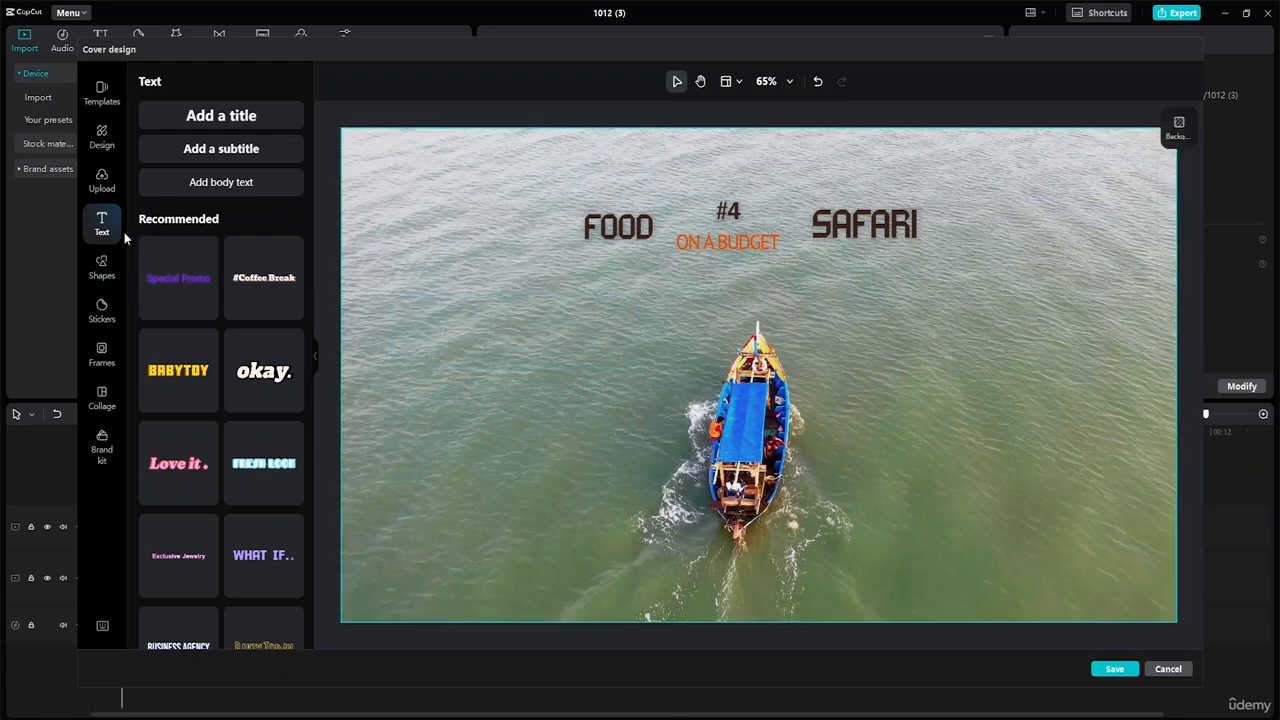
# Look through the shapes, stickers, frames, collage layouts and brand kit available for the cover.
pyautogui.click(101, 266)
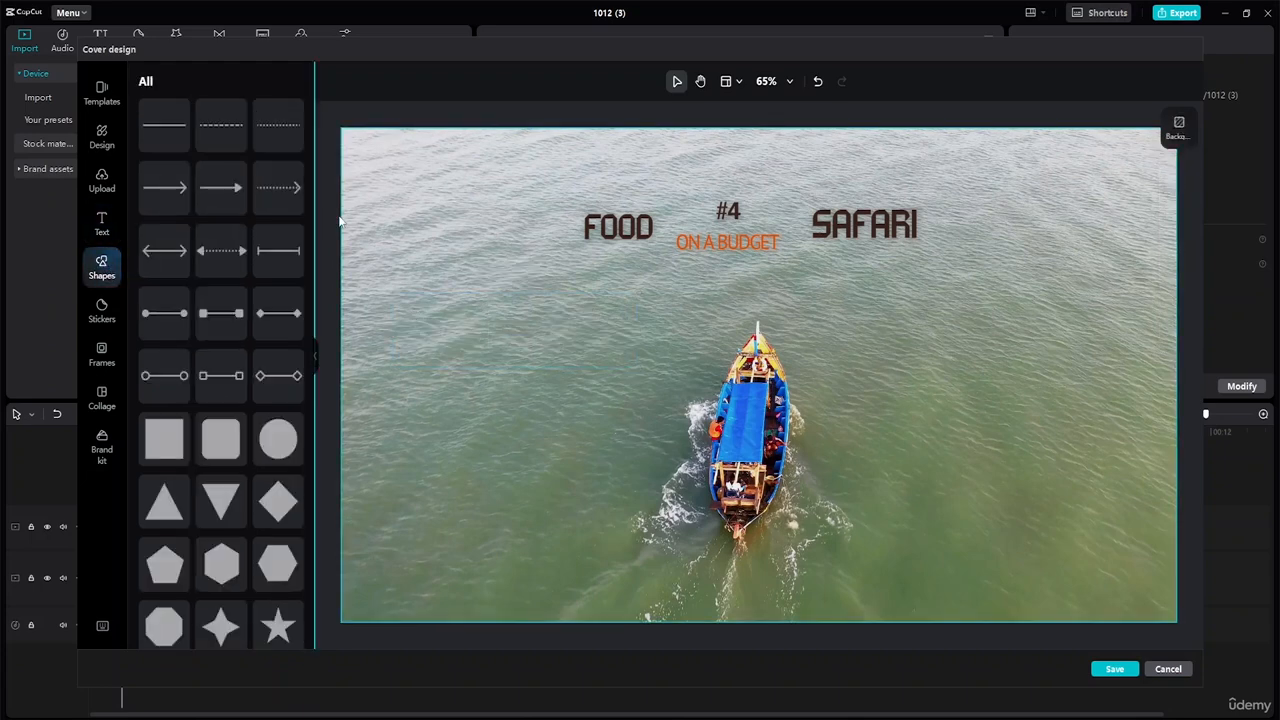
pyautogui.scroll(-10, 205, 174)
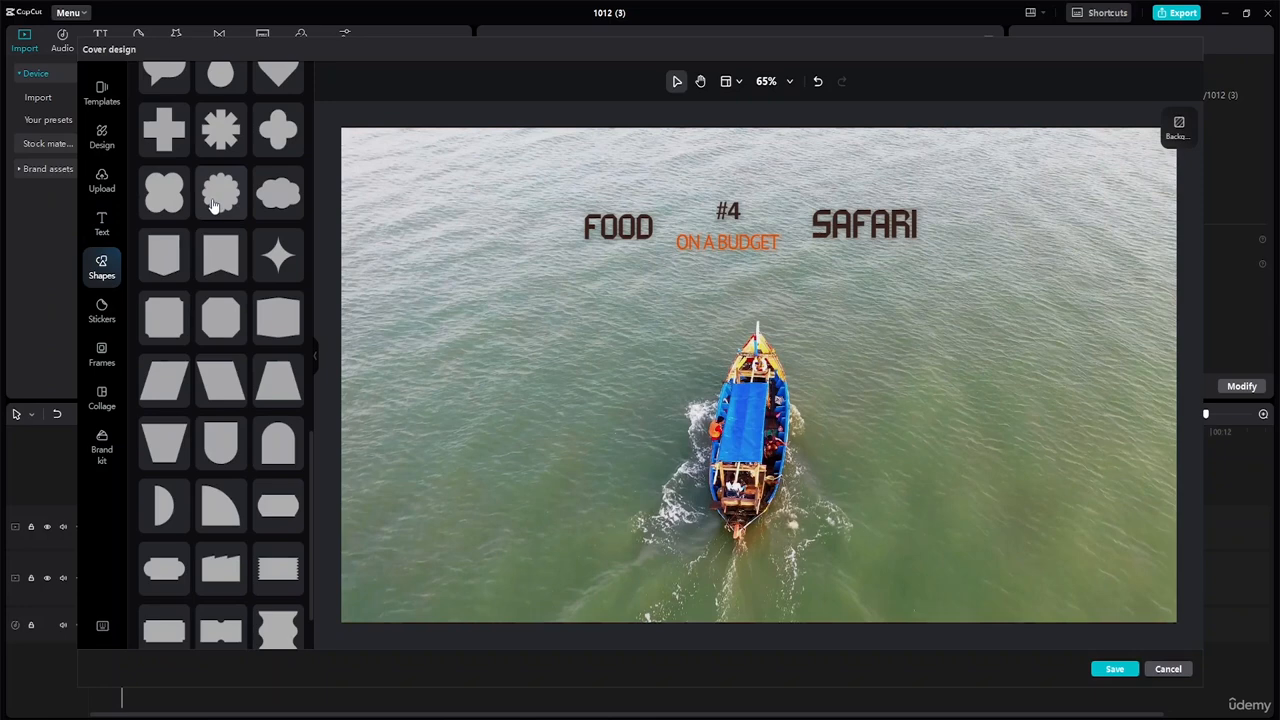
pyautogui.scroll(-2, 210, 215)
pyautogui.scroll(12, 212, 212)
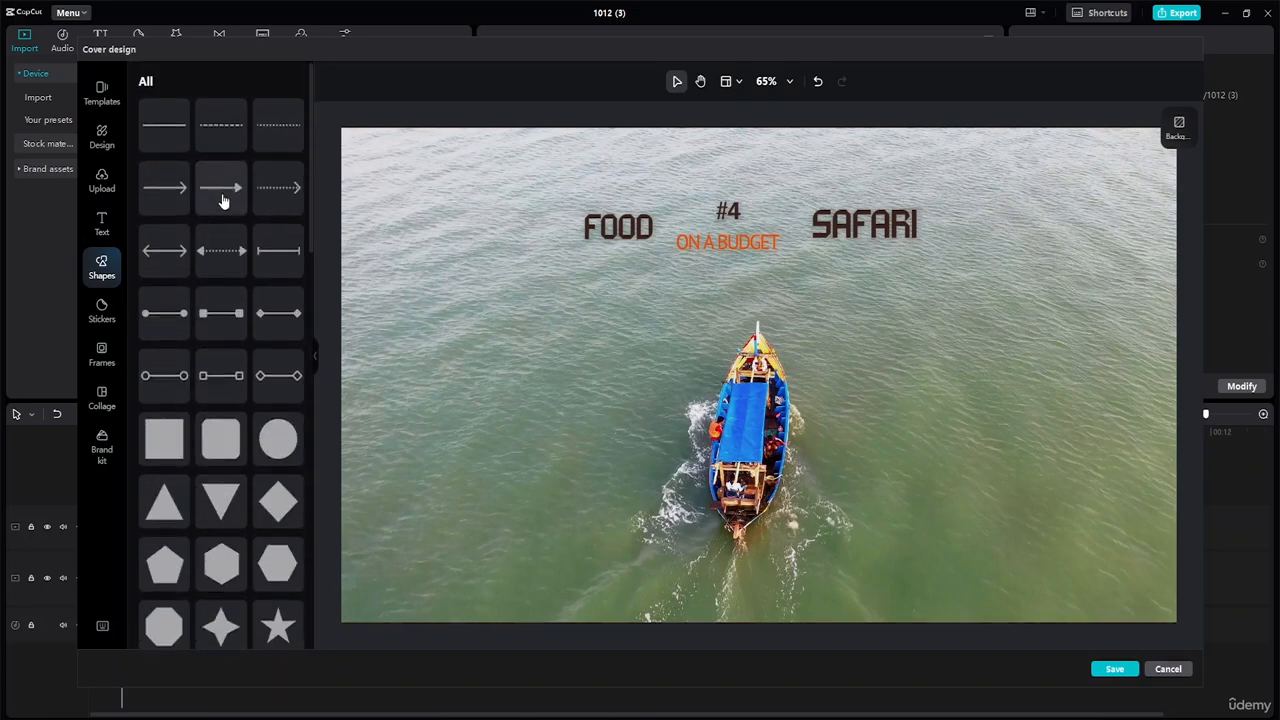
pyautogui.click(106, 312)
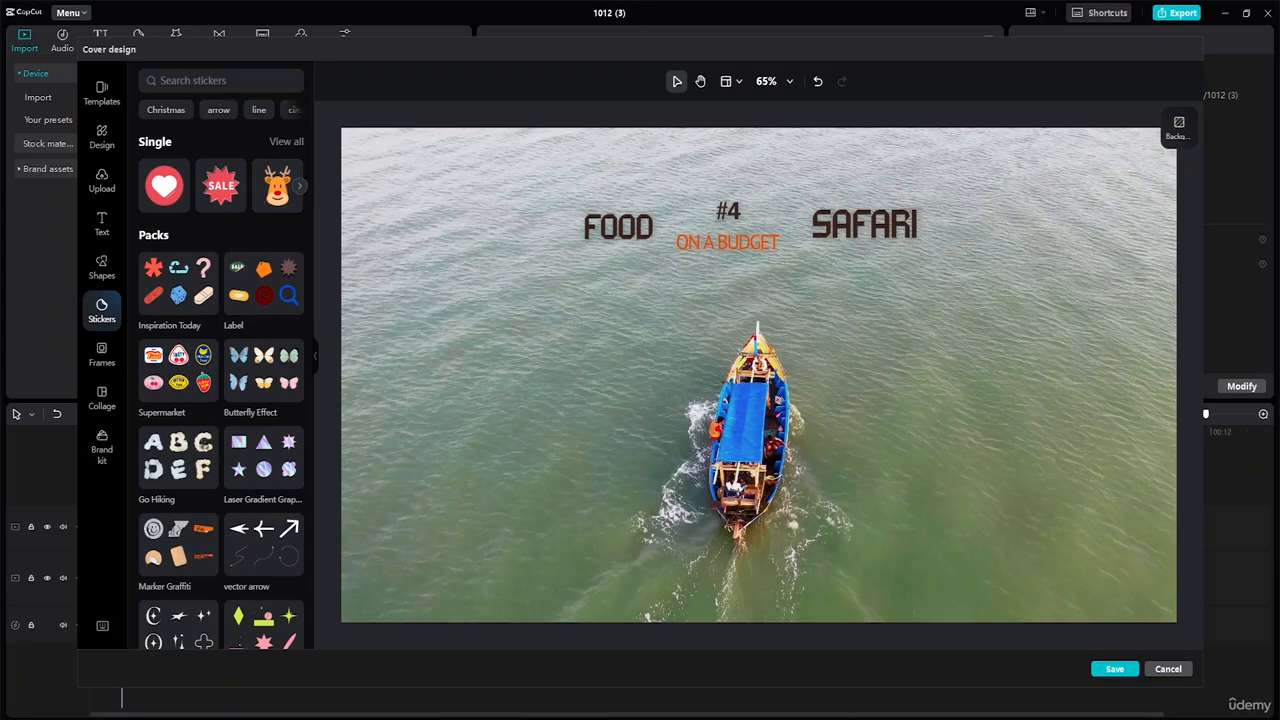
pyautogui.click(103, 356)
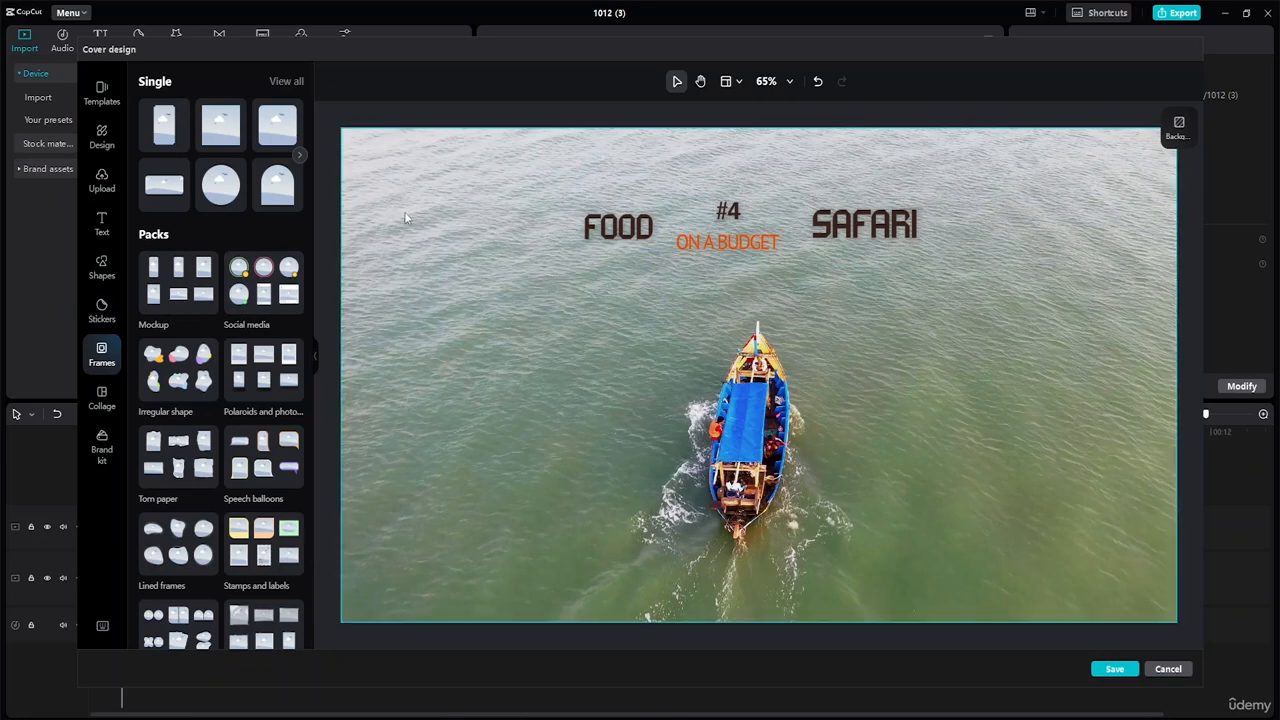
pyautogui.click(102, 398)
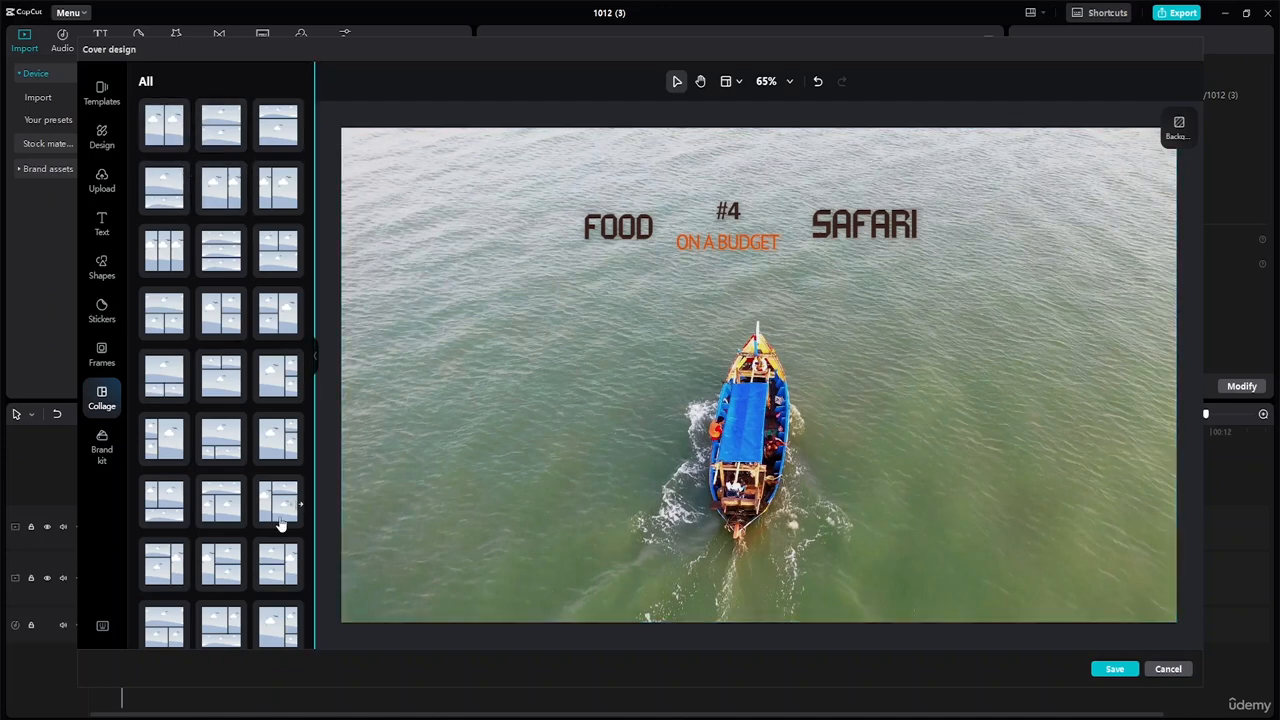
pyautogui.click(106, 448)
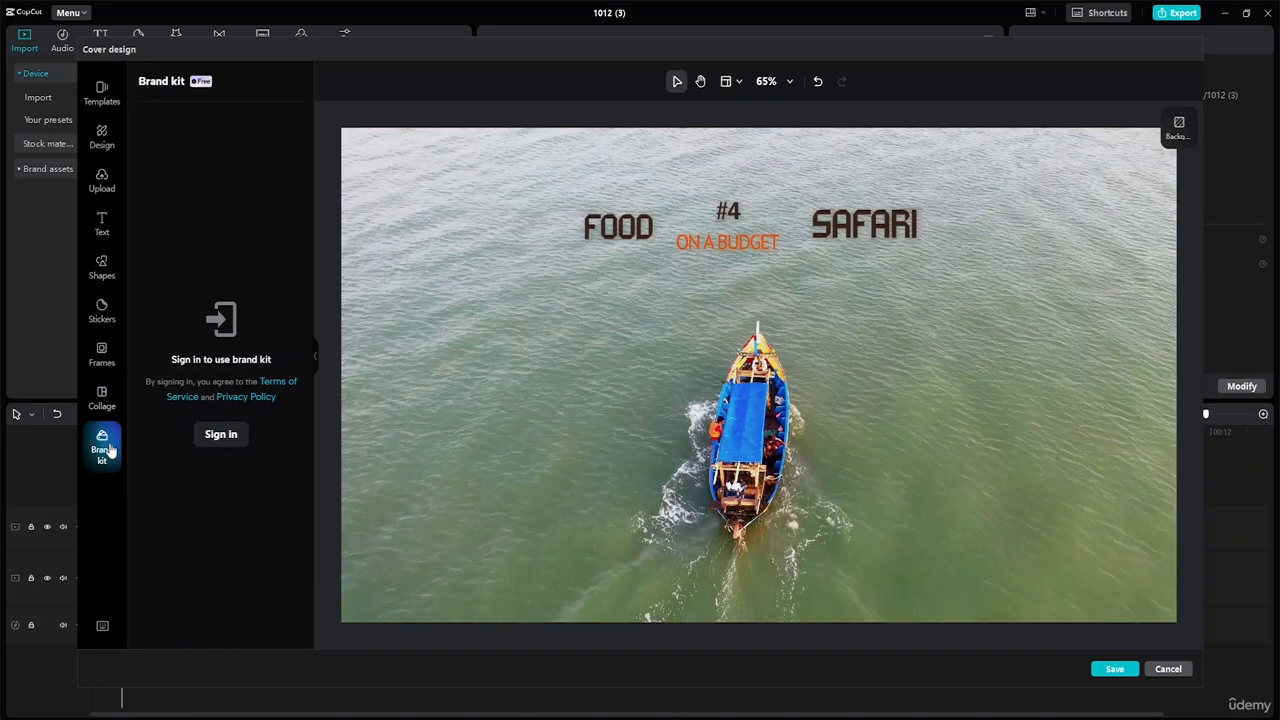
pyautogui.click(112, 398)
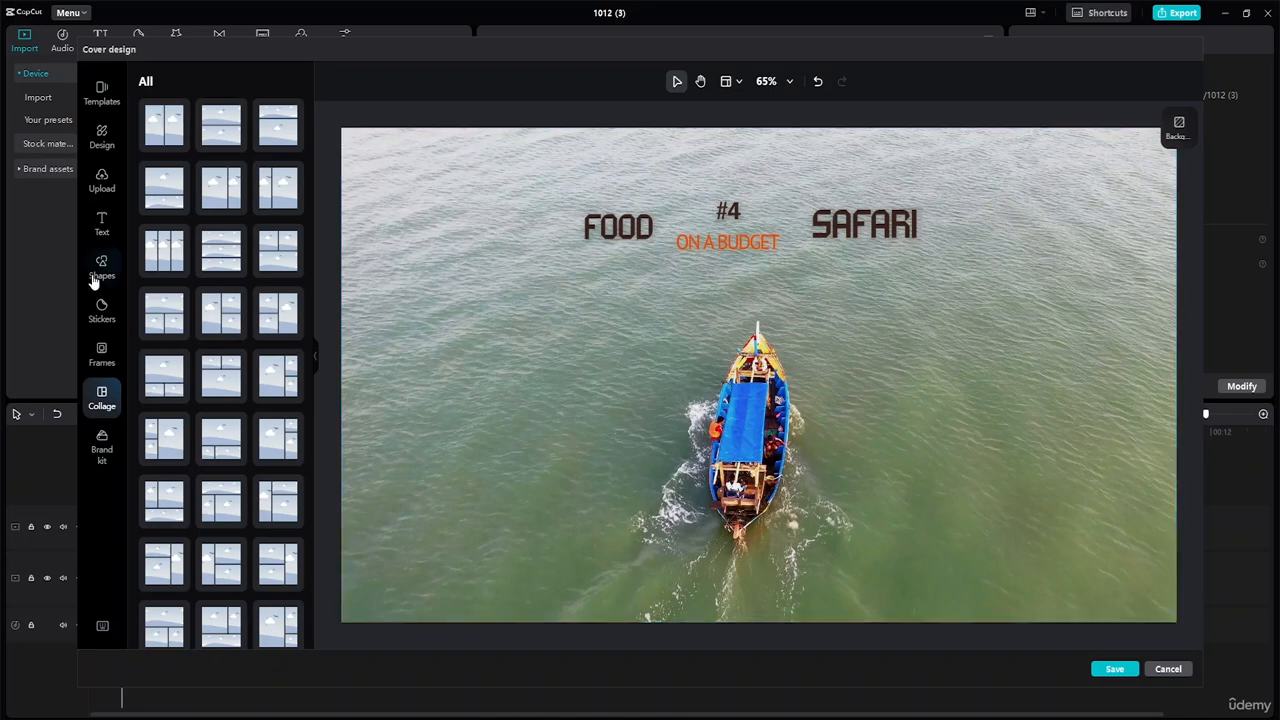
# Shift the cover canvas slightly with the Hand tool and show the rulers around it.
pyautogui.click(702, 85)
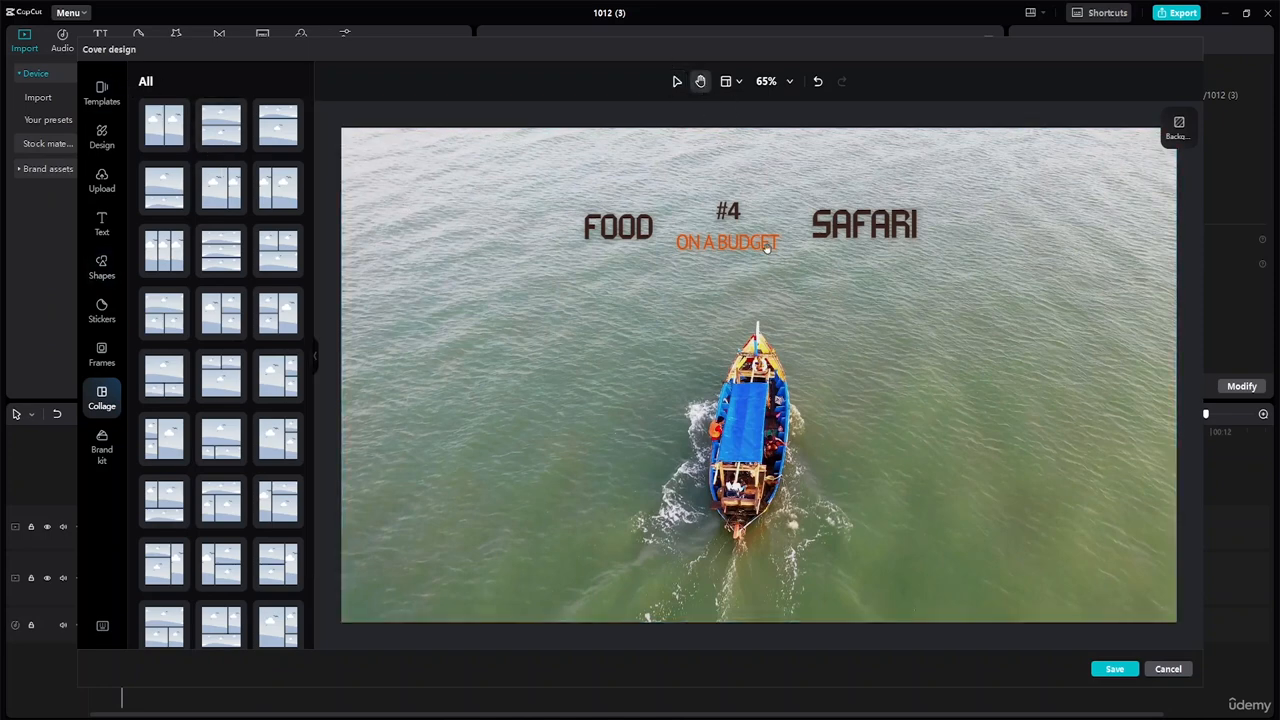
pyautogui.moveTo(765, 246)
pyautogui.mouseDown()
pyautogui.moveTo(741, 248)
pyautogui.moveTo(768, 240)
pyautogui.mouseUp()
pyautogui.click(729, 84)
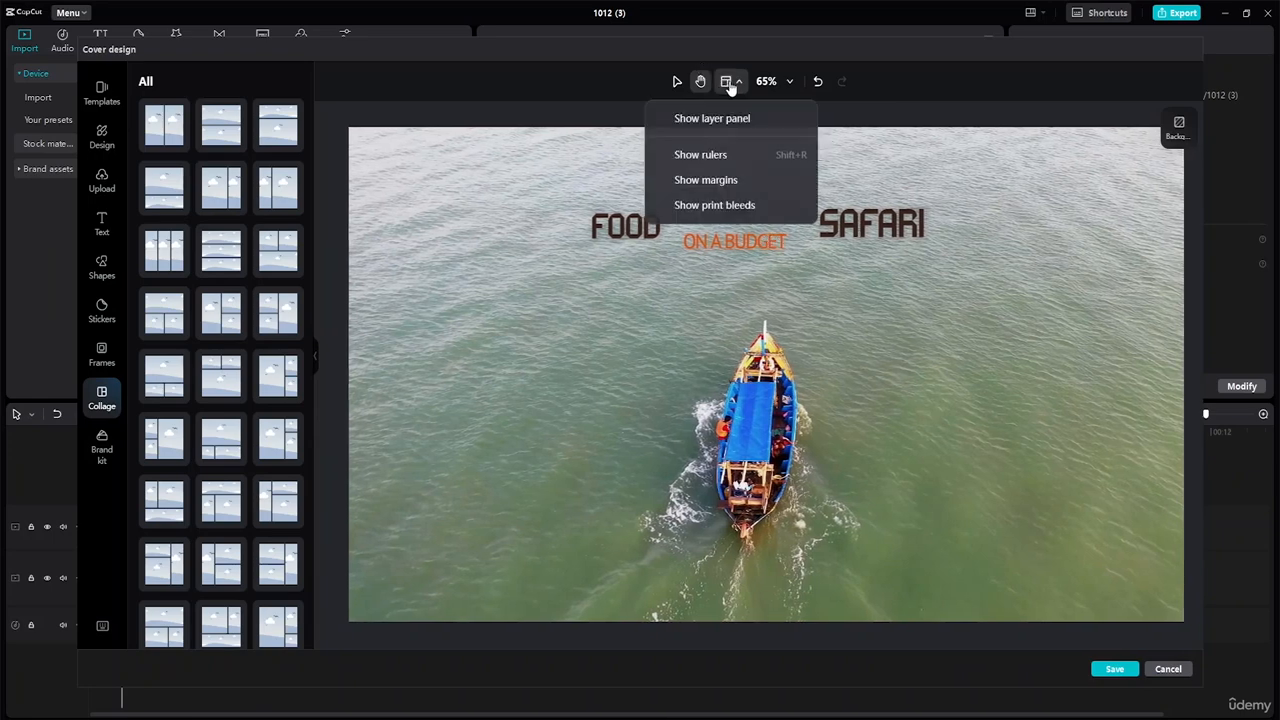
pyautogui.click(752, 157)
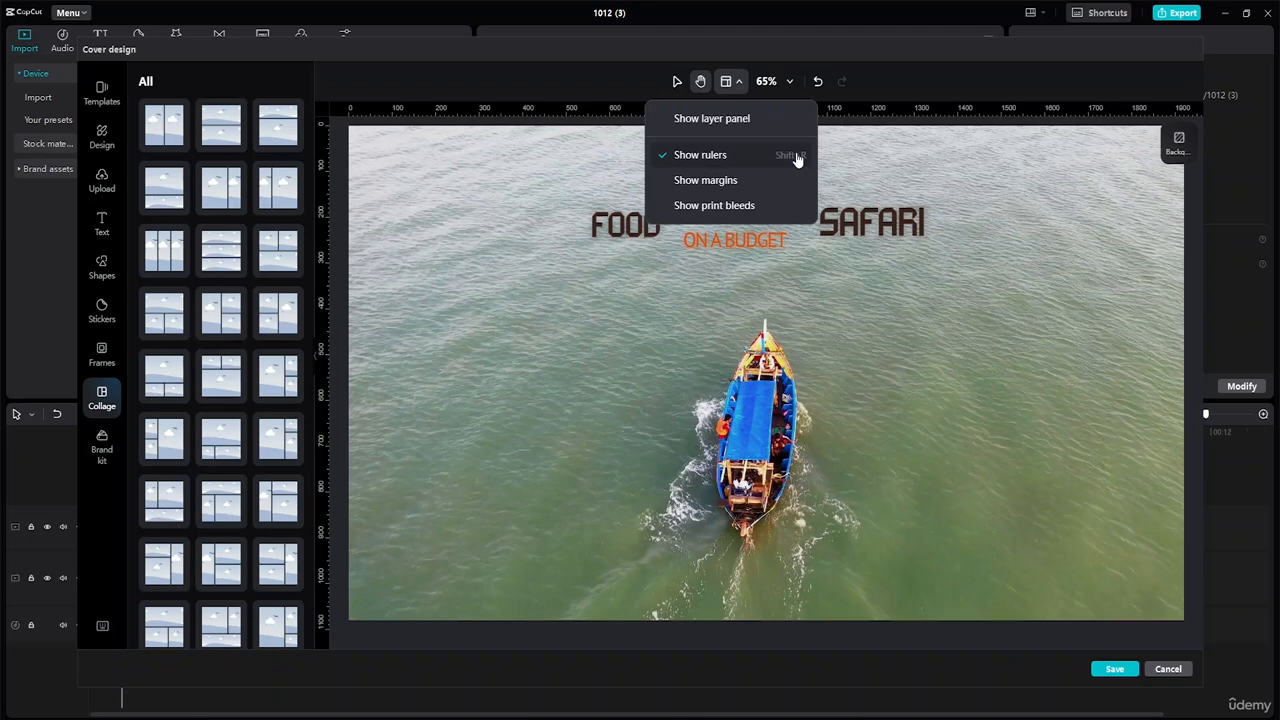
# Look at the canvas zoom options, the design themes and the video cover templates.
pyautogui.click(789, 83)
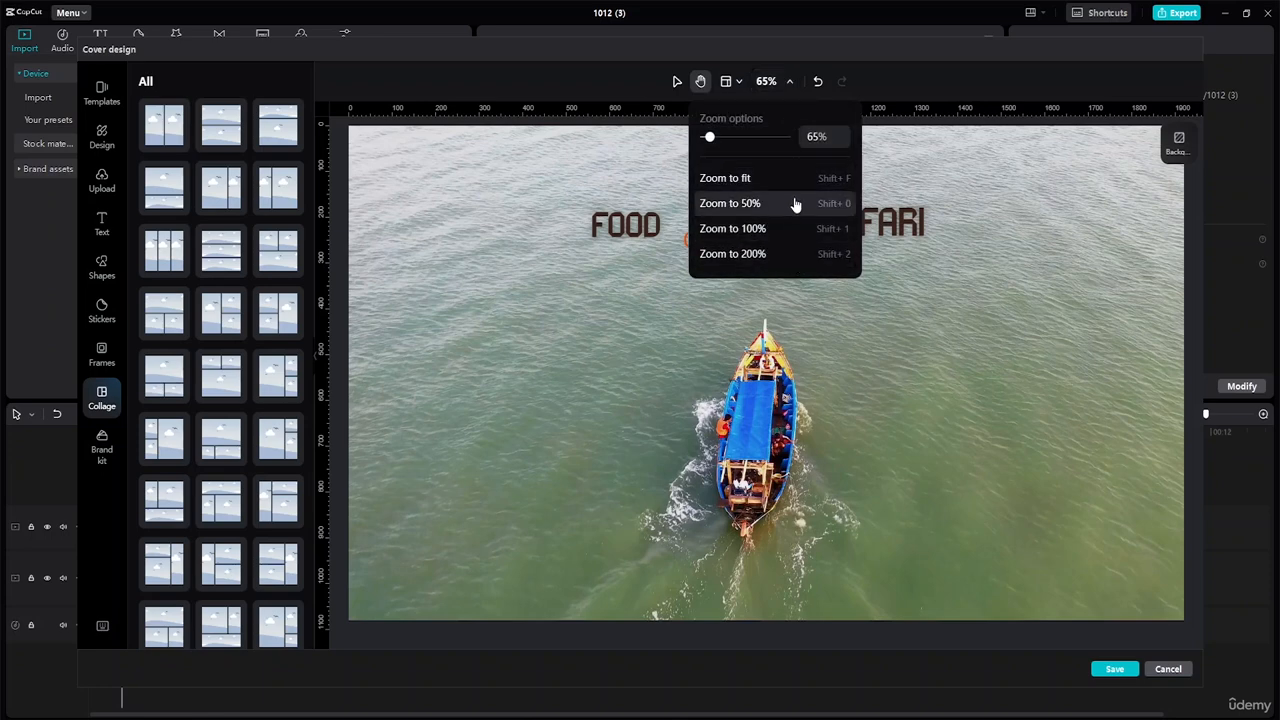
pyautogui.click(789, 83)
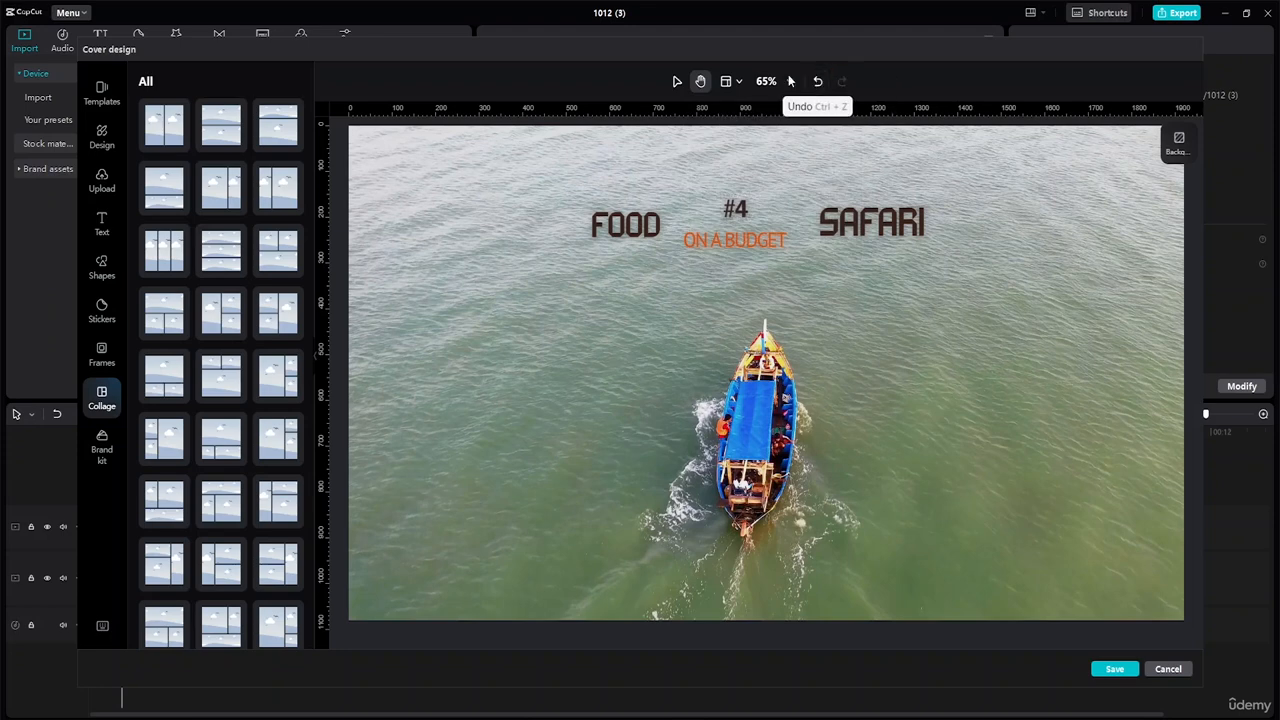
pyautogui.click(102, 138)
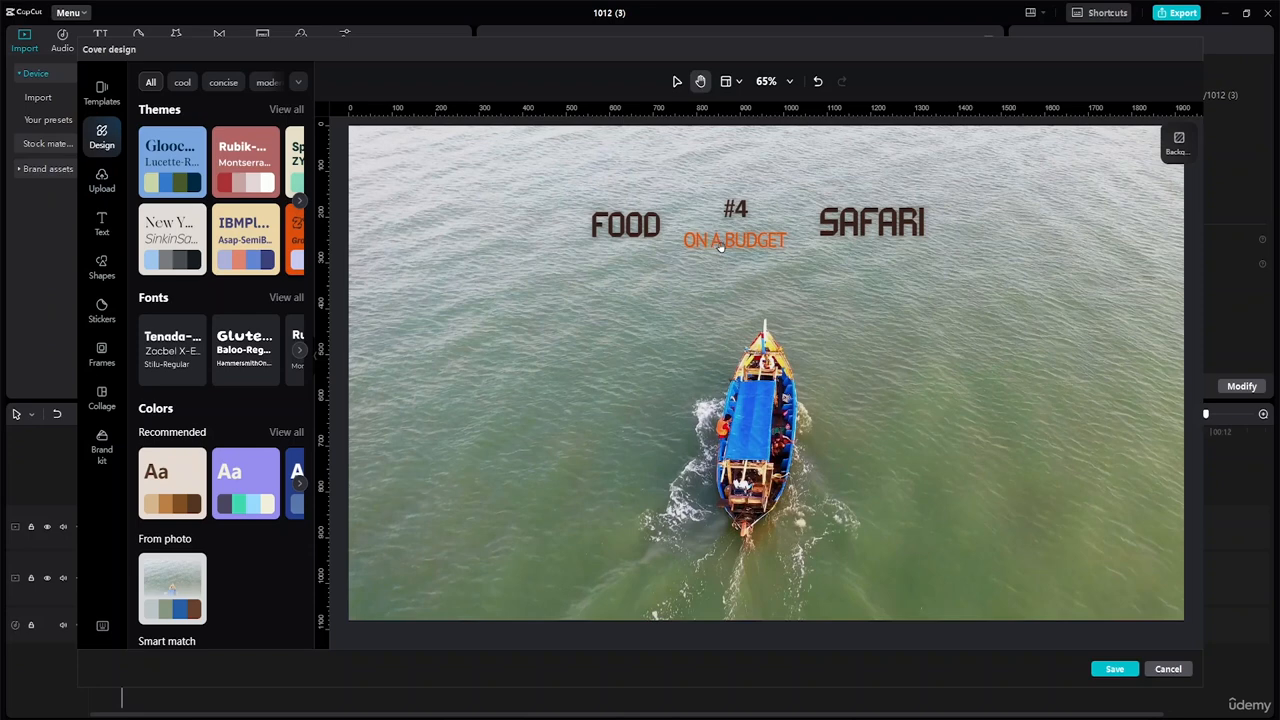
pyautogui.click(101, 92)
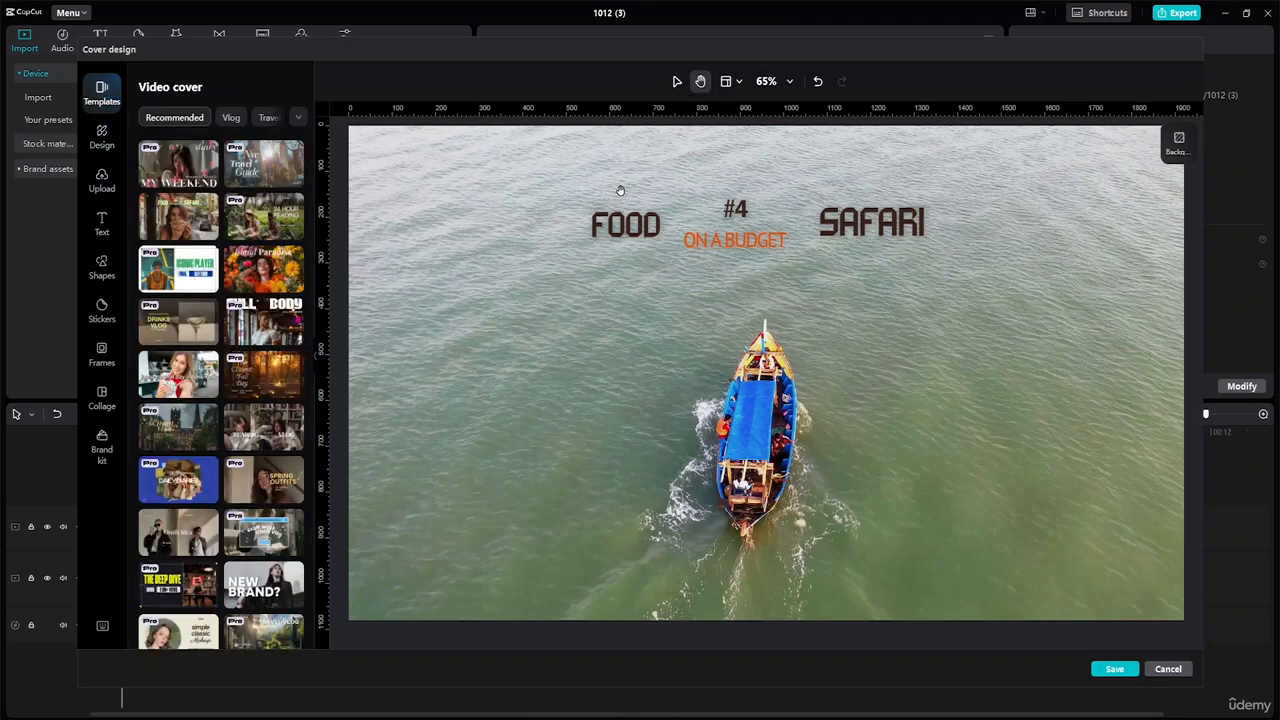
# Enlarge the FOOD text to about twice its size and move it toward the cover's upper-left corner.
pyautogui.click(676, 84)
pyautogui.click(628, 232)
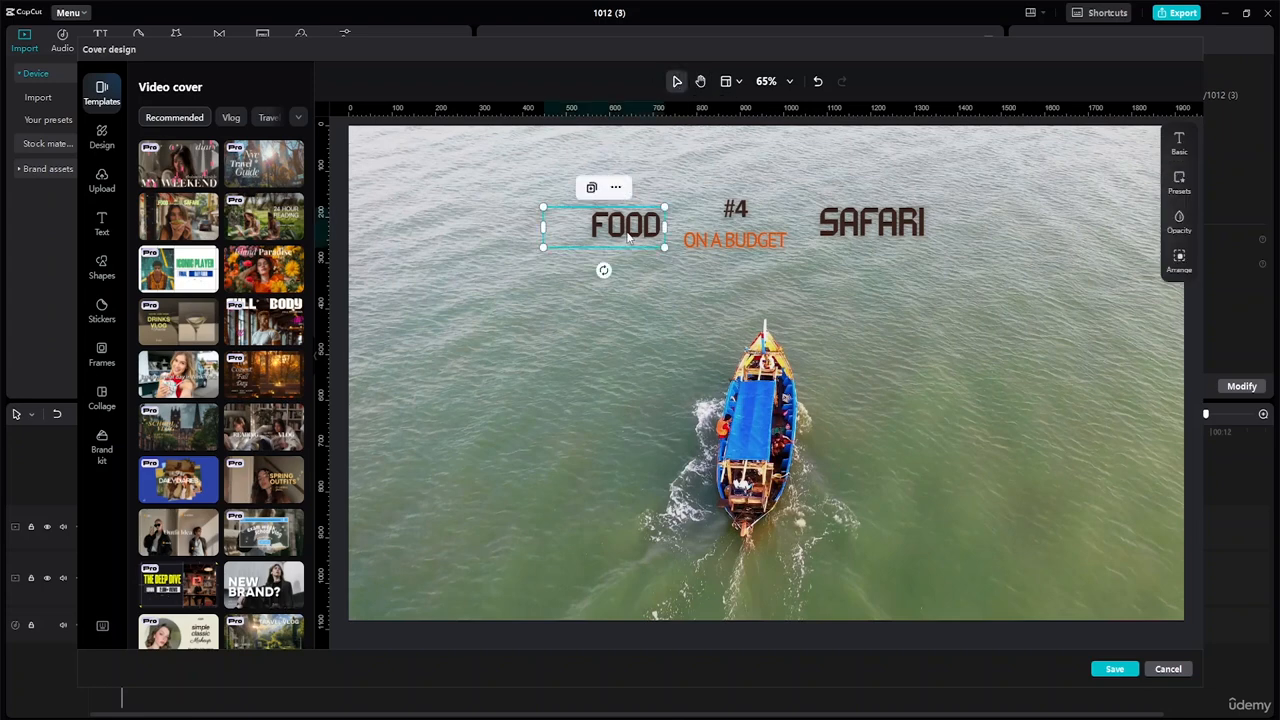
pyautogui.moveTo(661, 244); pyautogui.dragTo(783, 288)
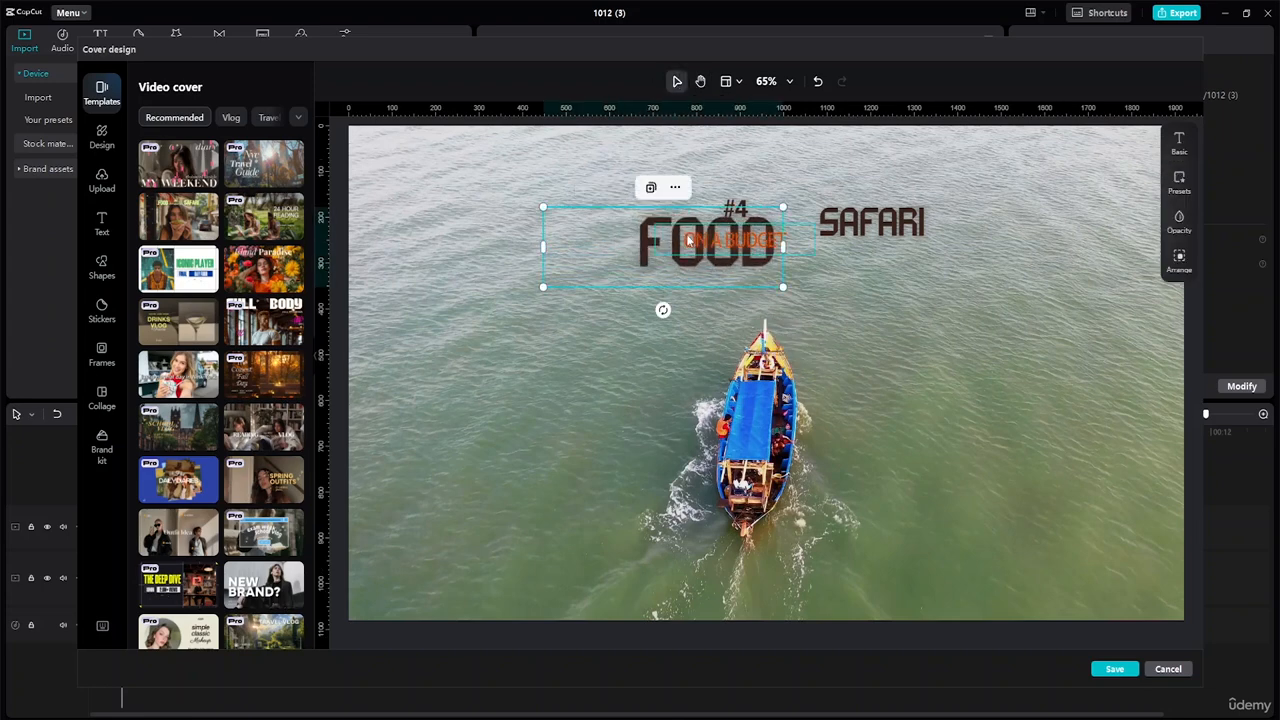
pyautogui.moveTo(653, 234); pyautogui.dragTo(467, 170)
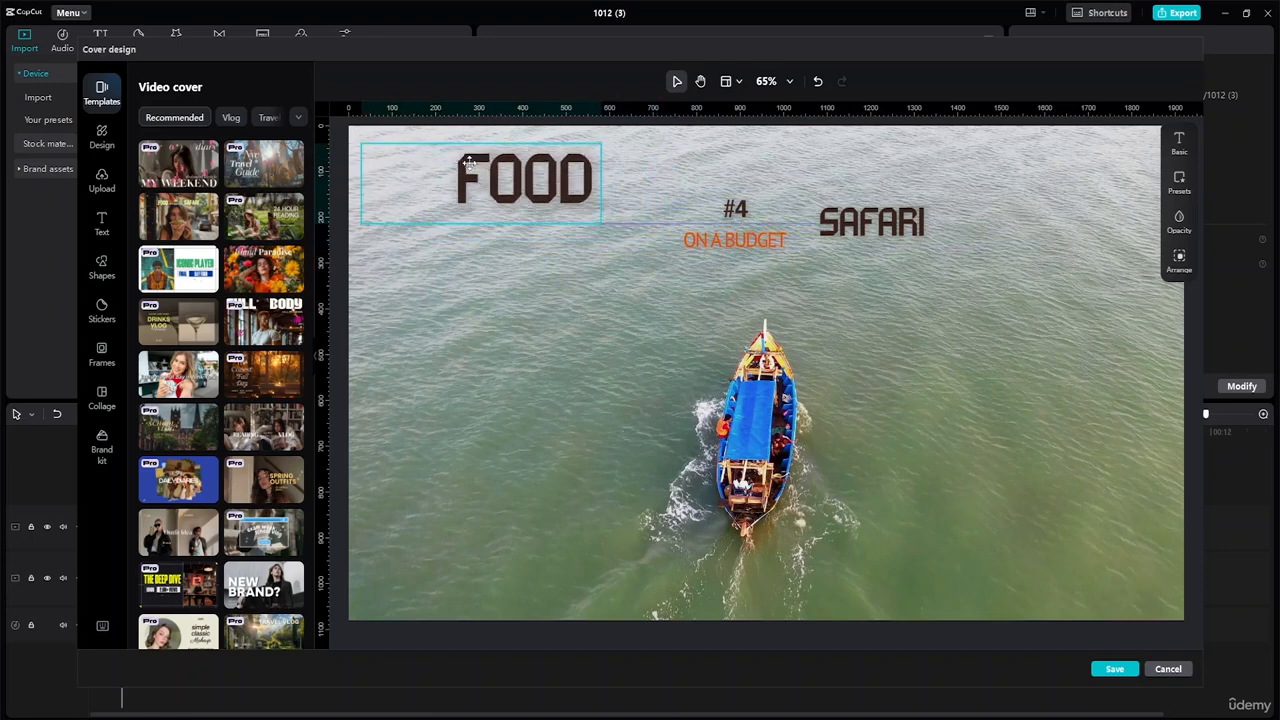
# Move the ON A BUDGET text below FOOD and enlarge it to about twice its size.
pyautogui.click(736, 237)
pyautogui.moveTo(736, 237); pyautogui.dragTo(636, 238)
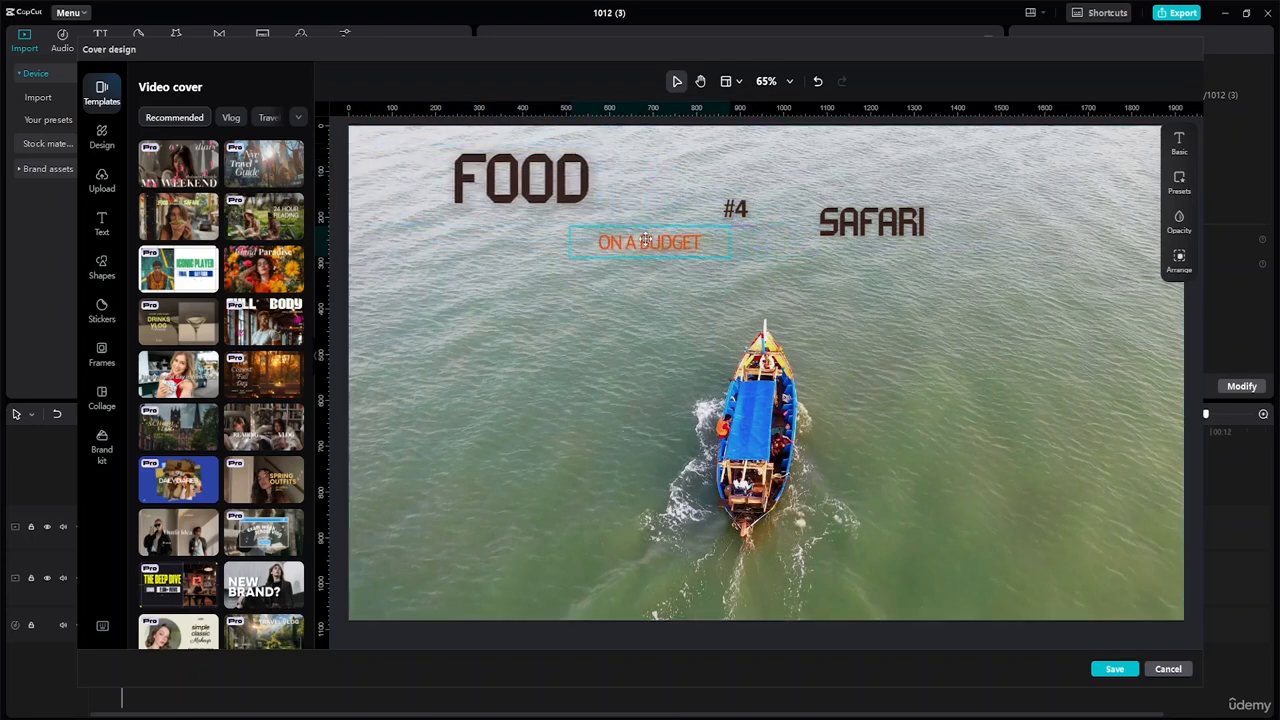
pyautogui.moveTo(712, 254); pyautogui.dragTo(624, 244)
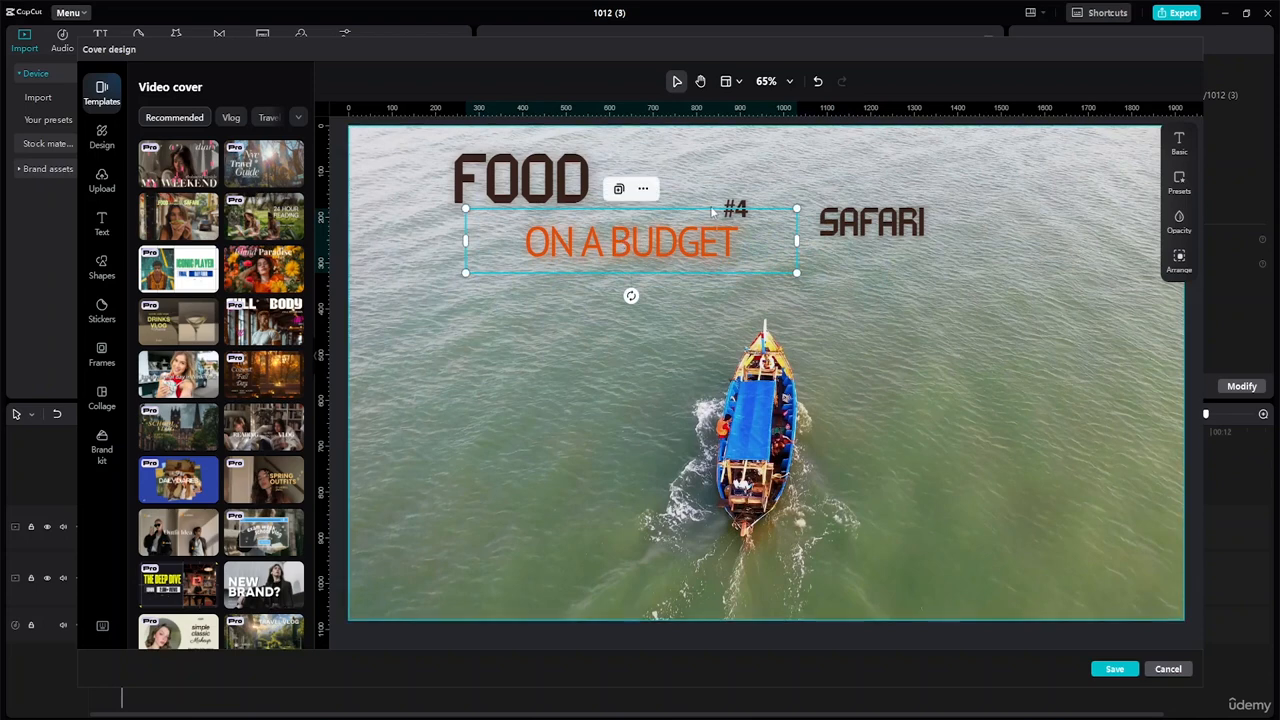
# Place the #4 text just to the right of FOOD and move SAFARI beside it.
pyautogui.moveTo(736, 208); pyautogui.dragTo(619, 183)
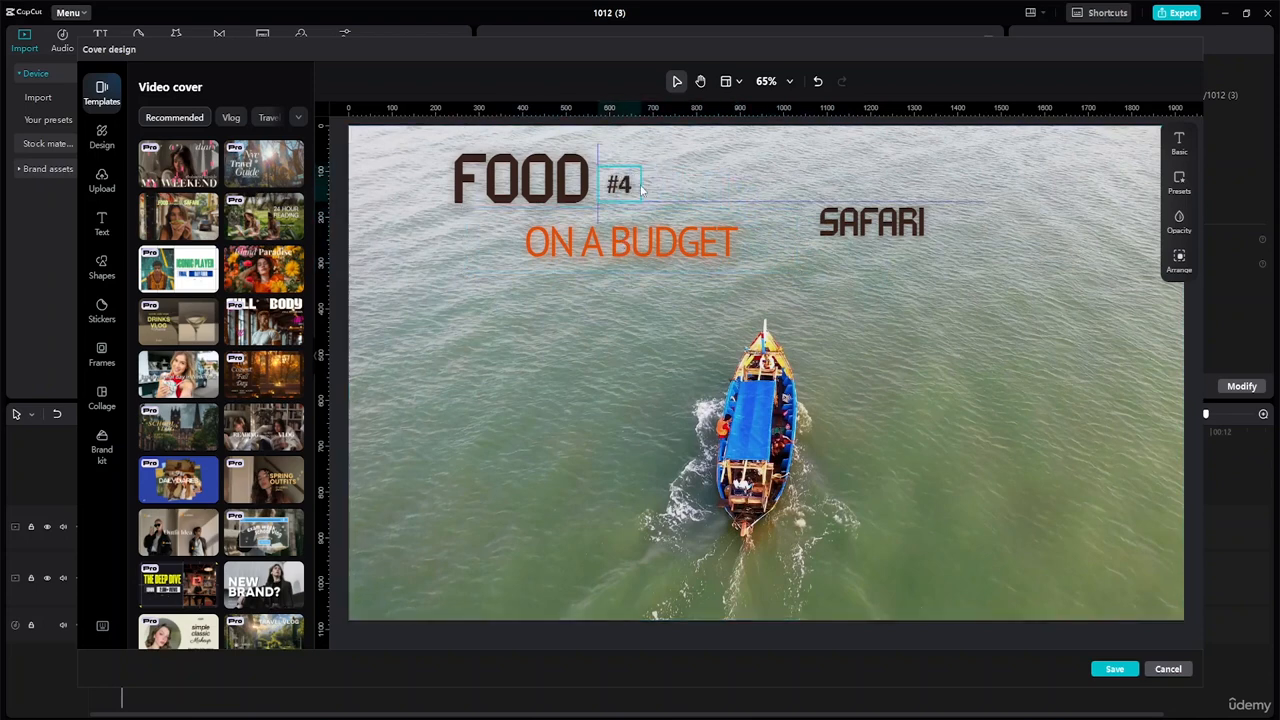
pyautogui.moveTo(875, 222); pyautogui.dragTo(729, 170)
pyautogui.click(911, 232)
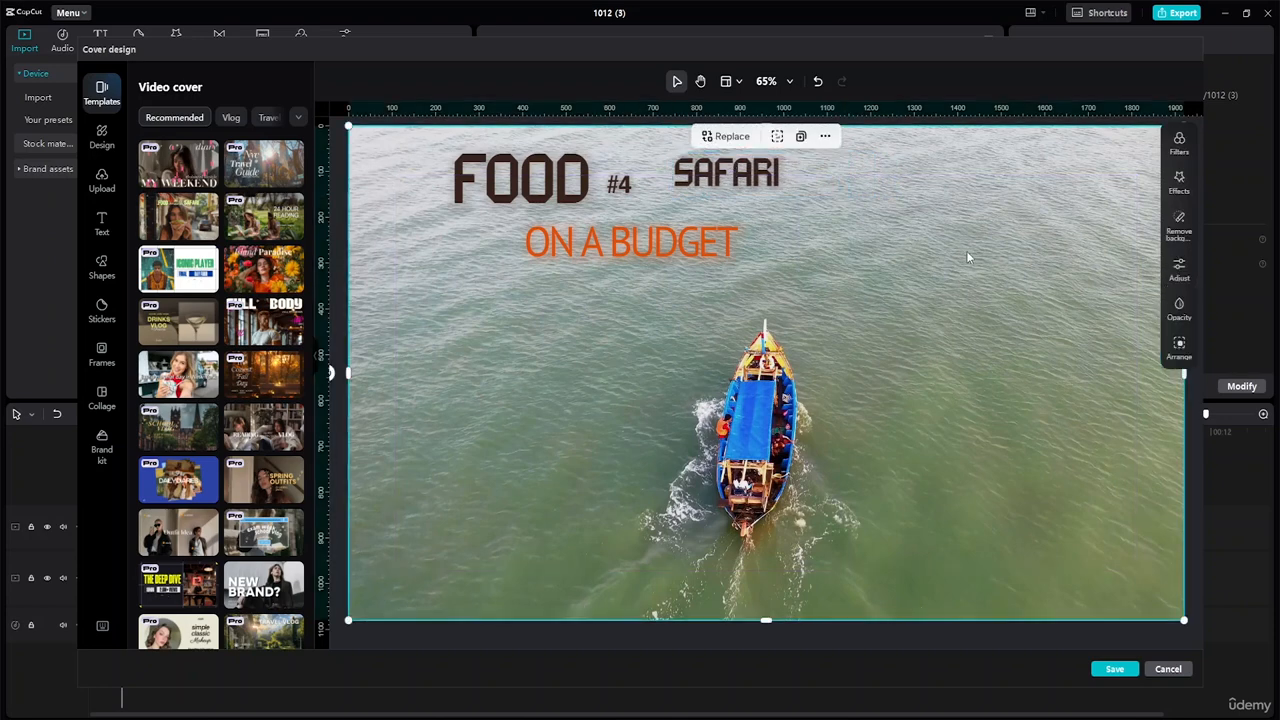
# Insert a single rounded rectangular frame from the frame library and place it in the cover's upper-right corner.
pyautogui.click(102, 352)
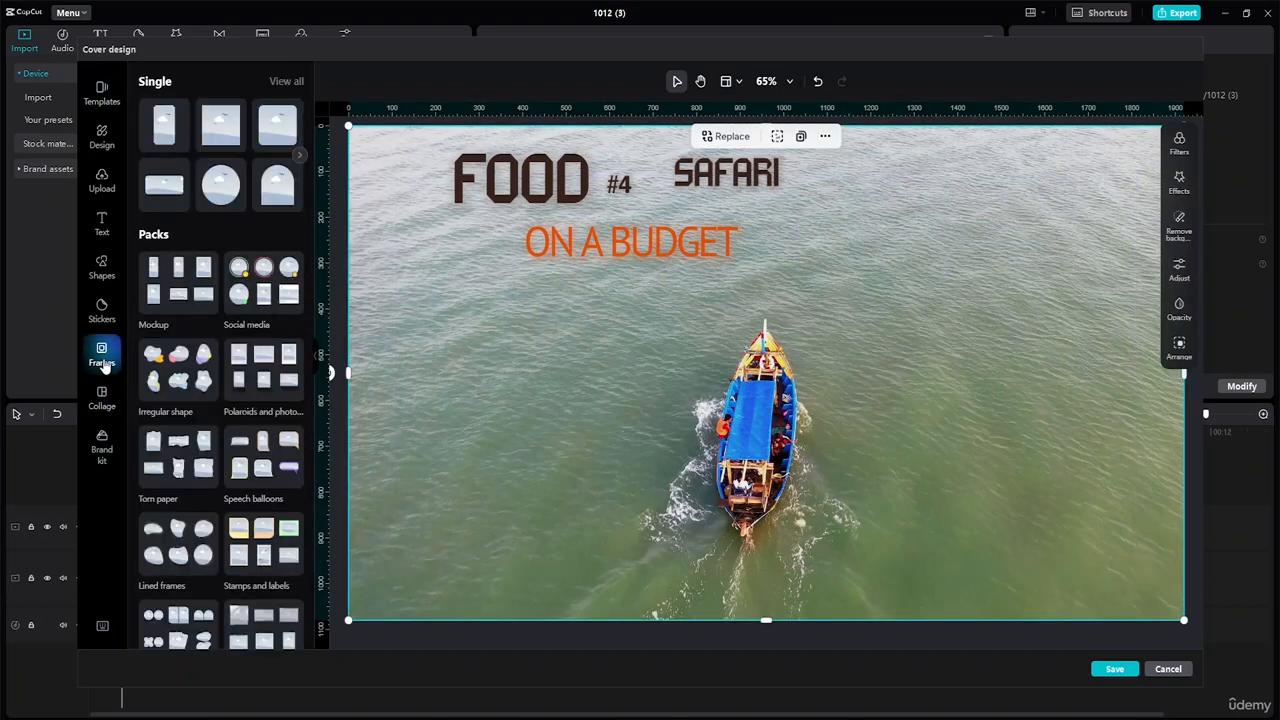
pyautogui.scroll(-1, 249, 327)
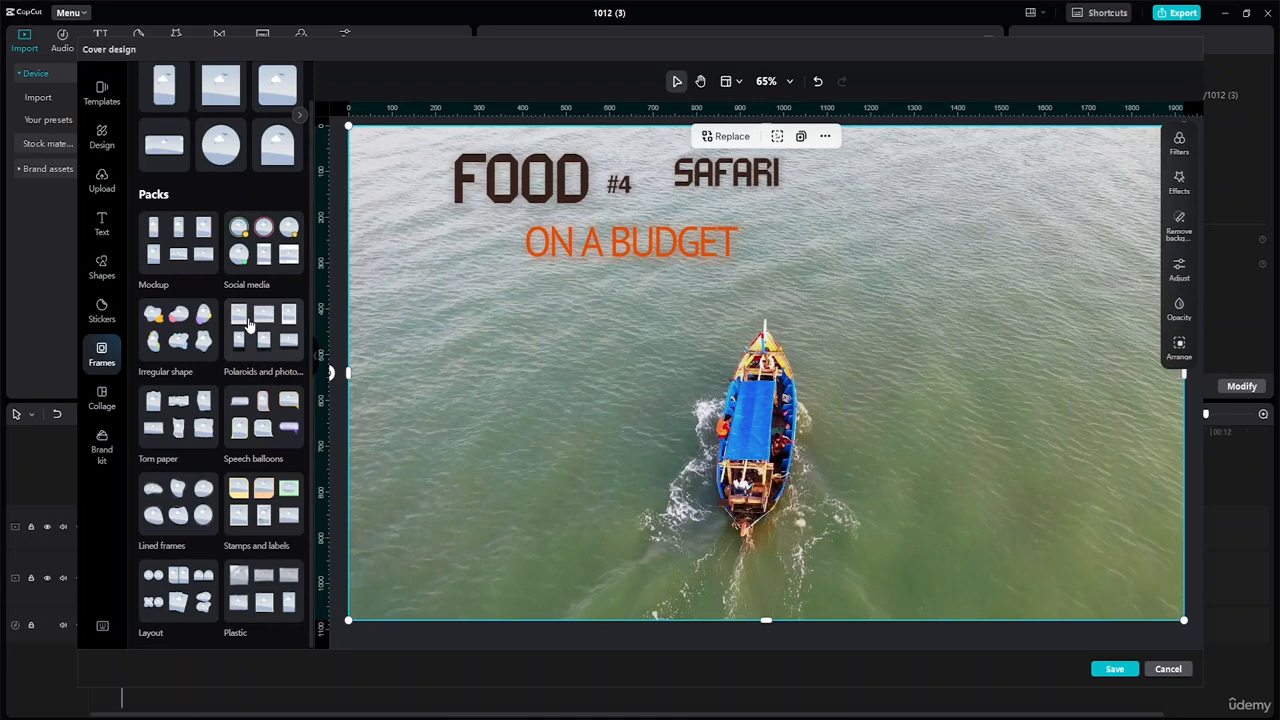
pyautogui.scroll(1, 270, 345)
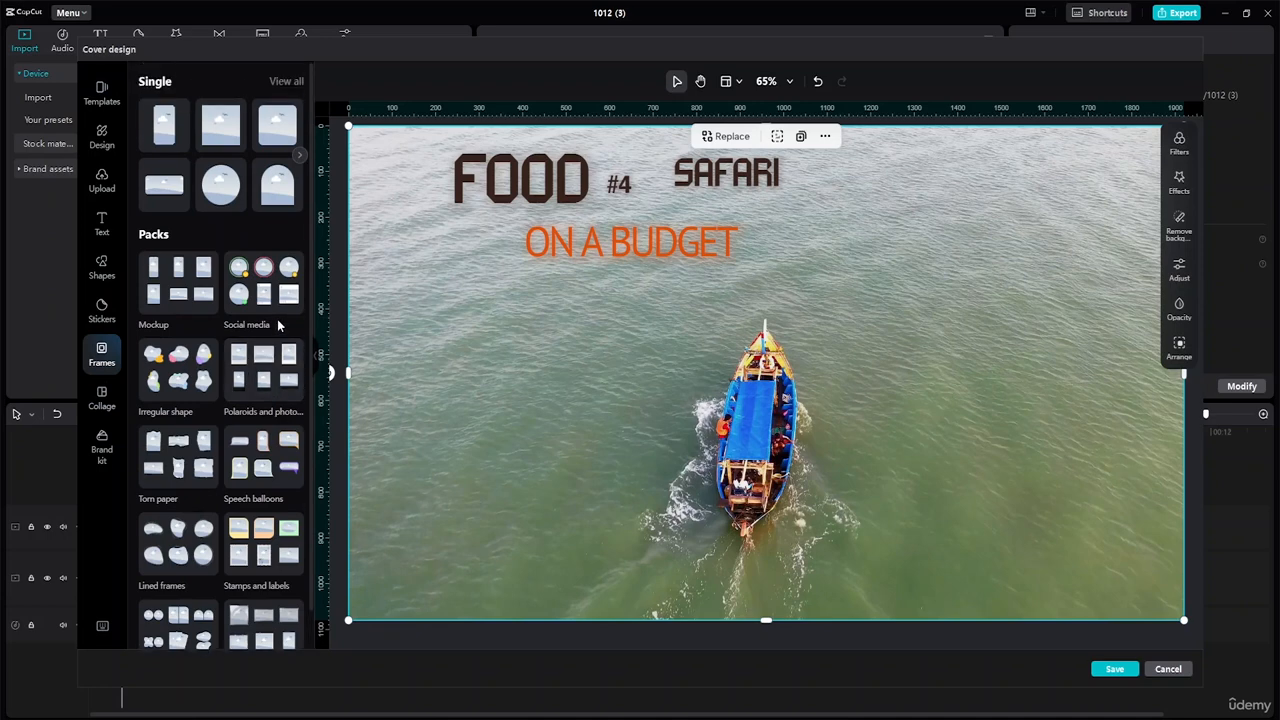
pyautogui.scroll(-1, 280, 326)
pyautogui.scroll(1, 280, 330)
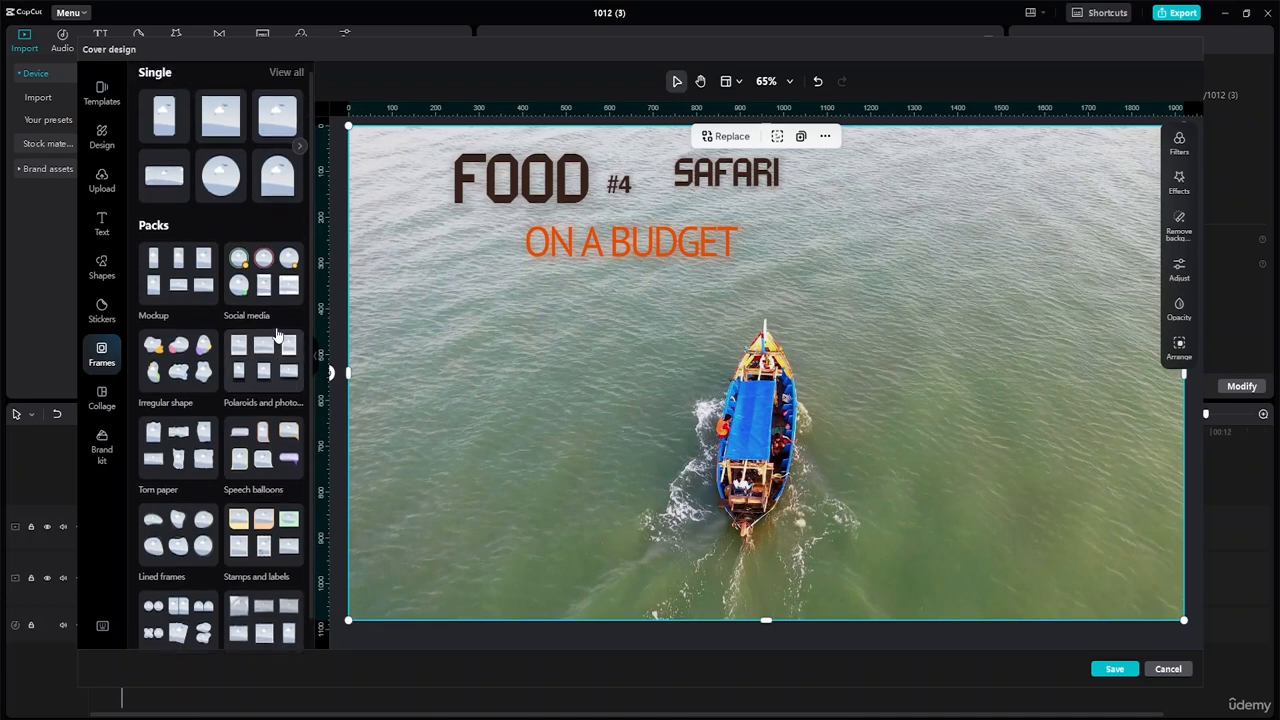
pyautogui.click(298, 160)
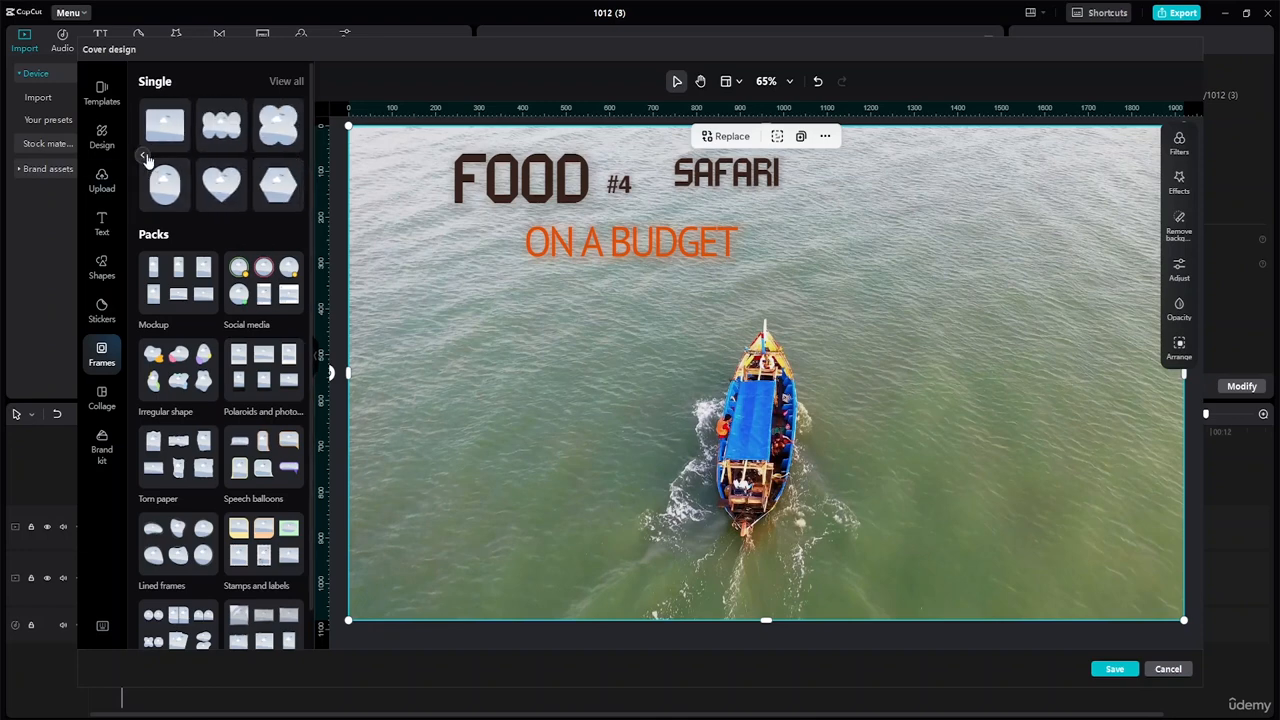
pyautogui.click(165, 124)
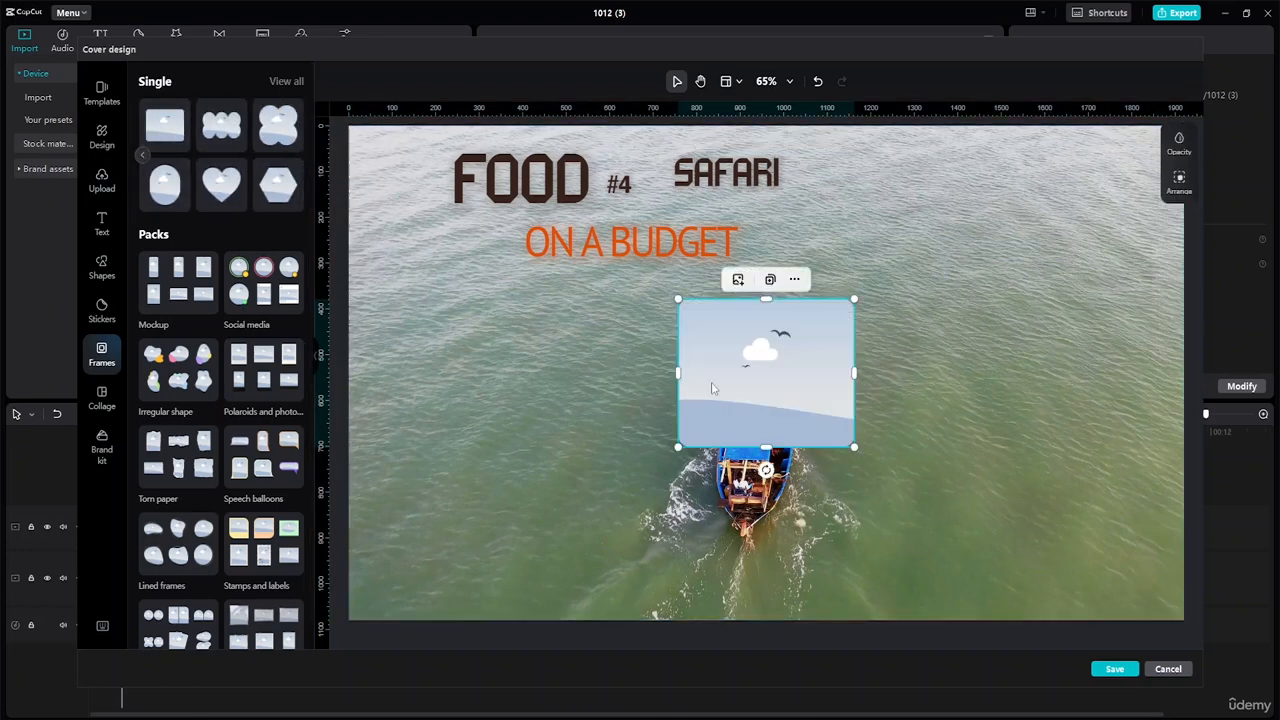
pyautogui.moveTo(712, 388); pyautogui.dragTo(1111, 156)
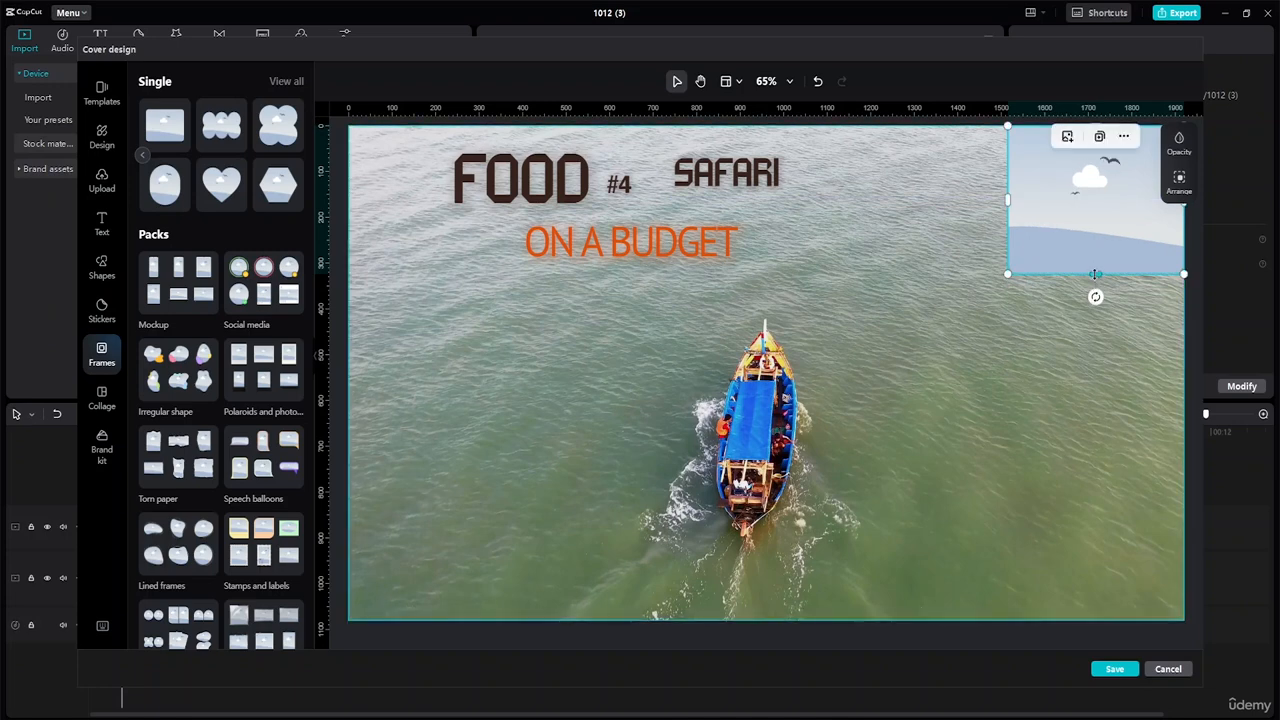
# Stretch the frame down to the cover's bottom edge and shift it slightly to the right.
pyautogui.moveTo(1095, 273); pyautogui.dragTo(1055, 621)
pyautogui.moveTo(1038, 503); pyautogui.dragTo(1045, 503)
pyautogui.click(940, 480)
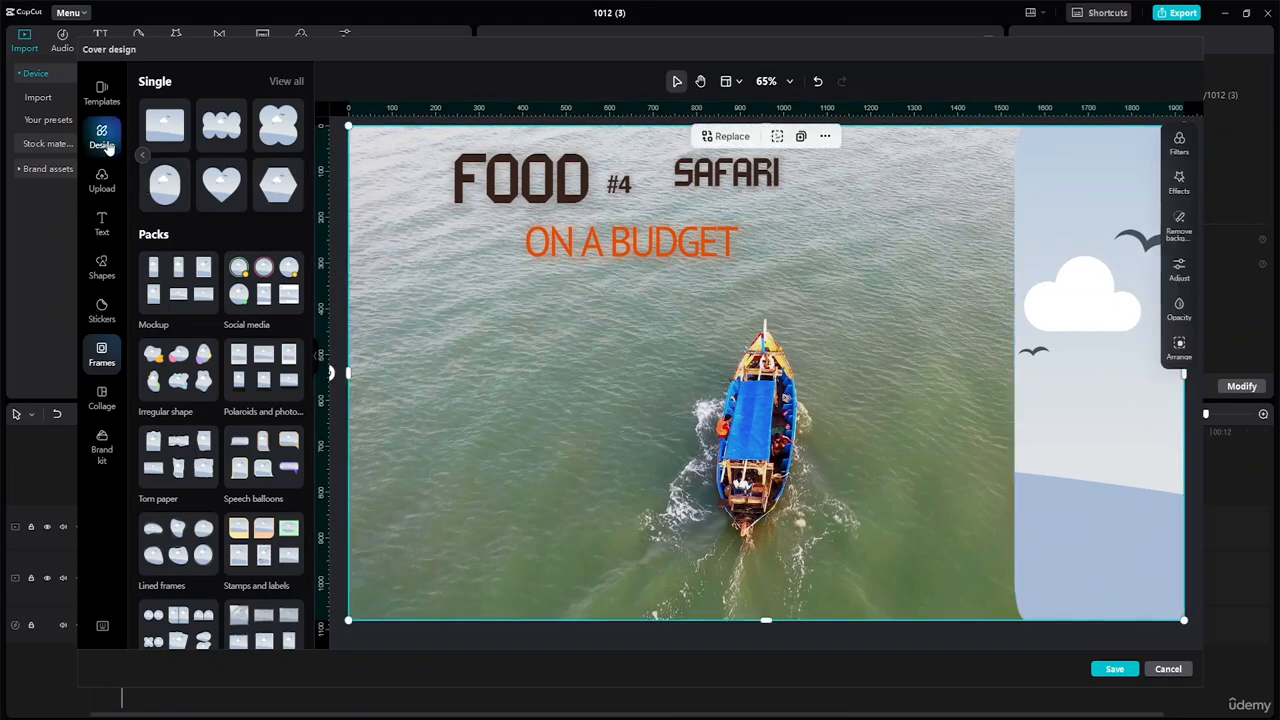
# Fill the tall frame with the uploaded pexels-pixelcop photo of the ship on dark water.
pyautogui.click(102, 180)
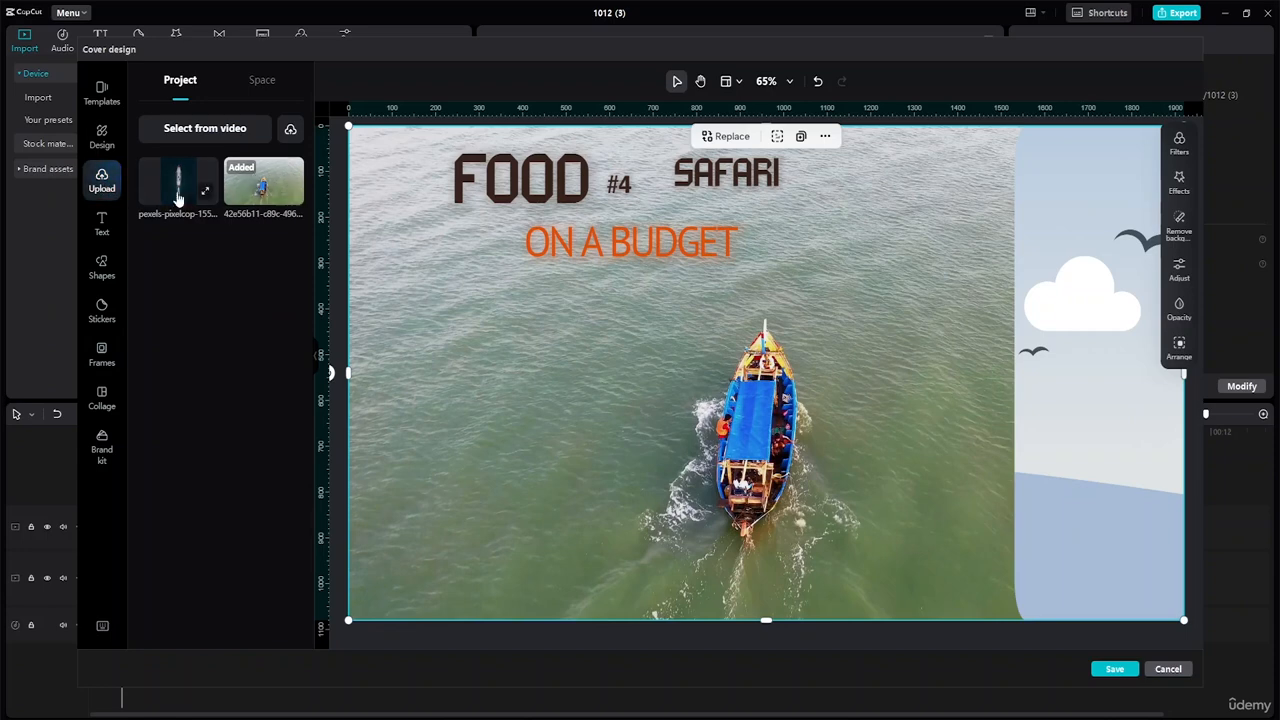
pyautogui.moveTo(178, 185); pyautogui.dragTo(655, 353)
pyautogui.moveTo(814, 295); pyautogui.dragTo(1093, 287)
pyautogui.click(955, 250)
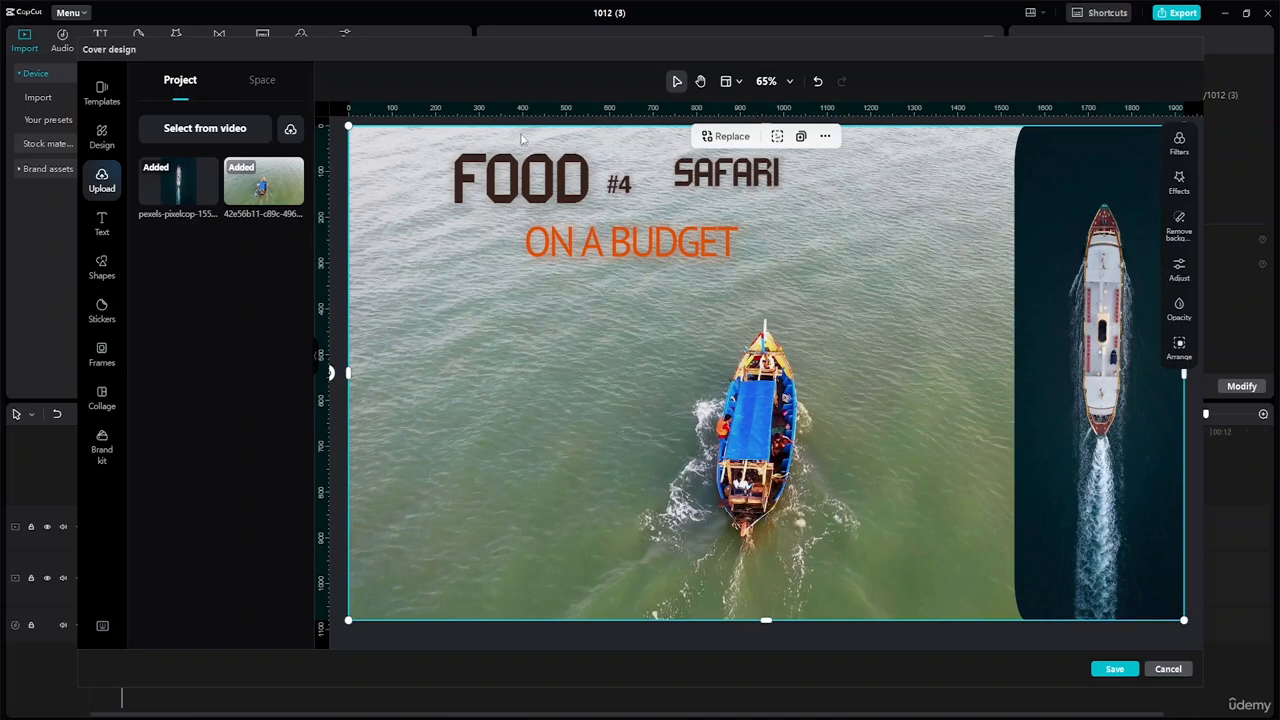
# Check the Space uploads and the background photo's replace, crop and further editing options, leaving the crop unapplied.
pyautogui.click(270, 80)
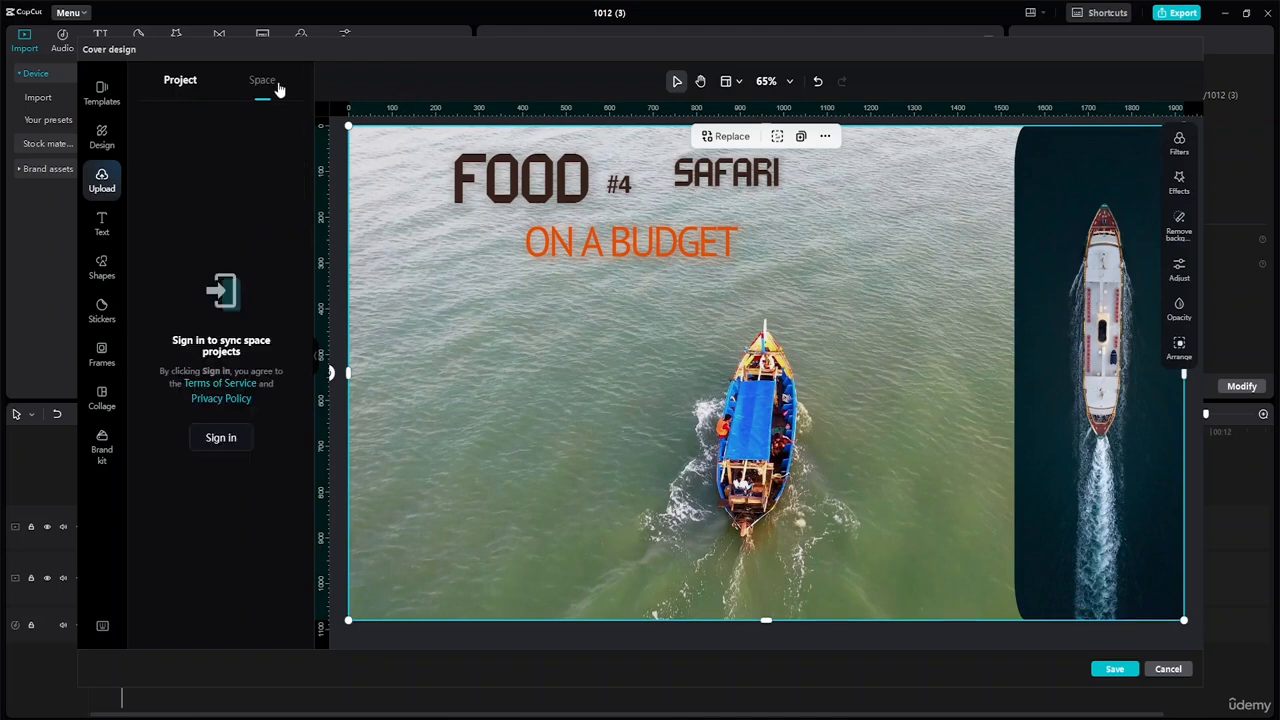
pyautogui.click(180, 80)
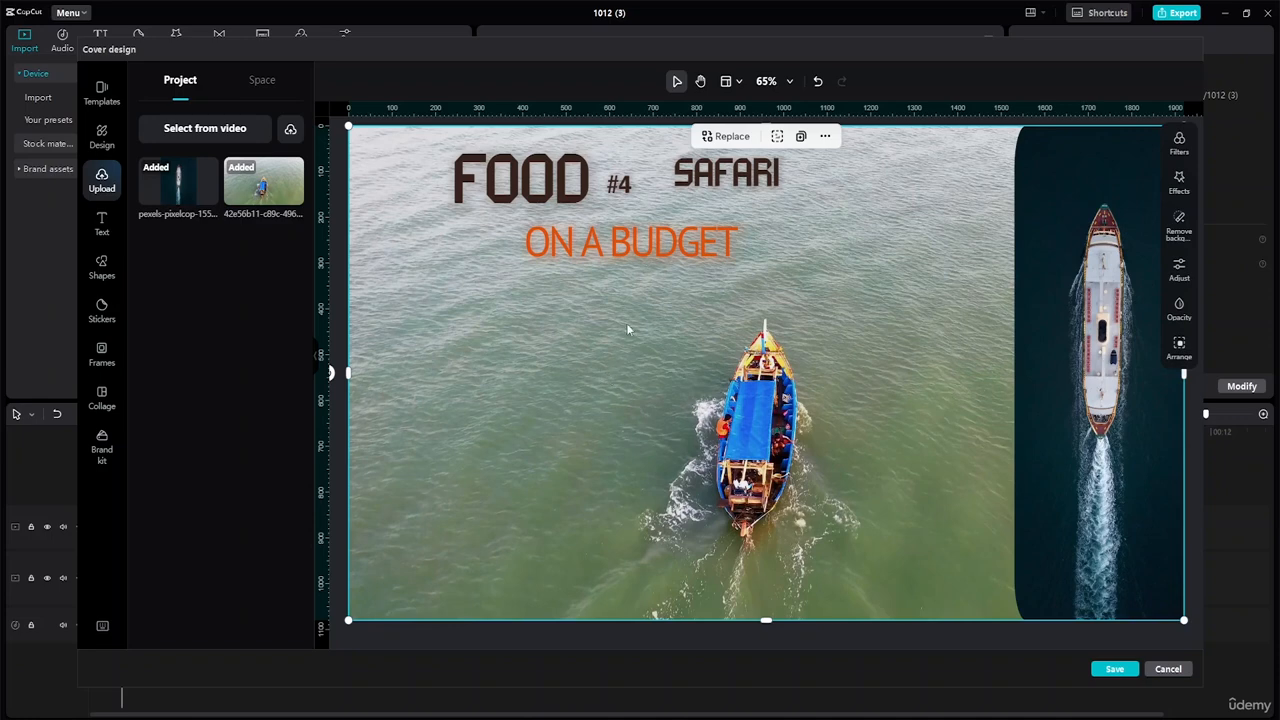
pyautogui.click(733, 138)
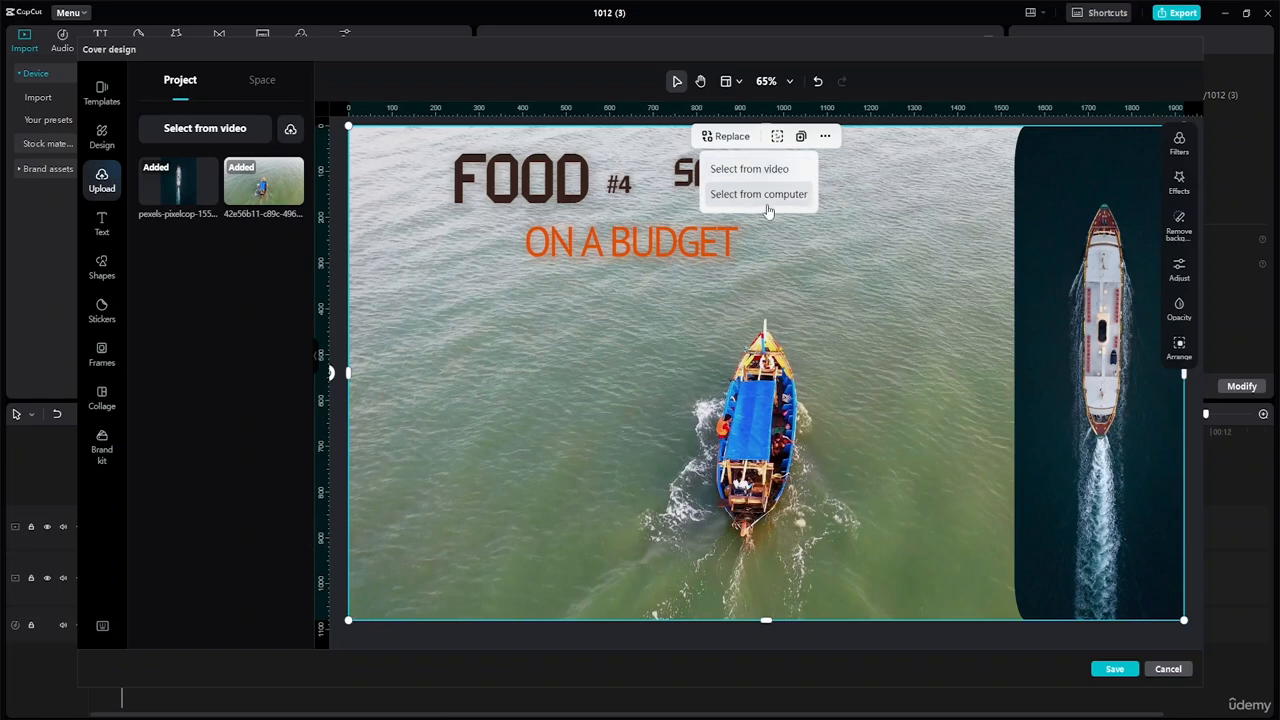
pyautogui.click(777, 138)
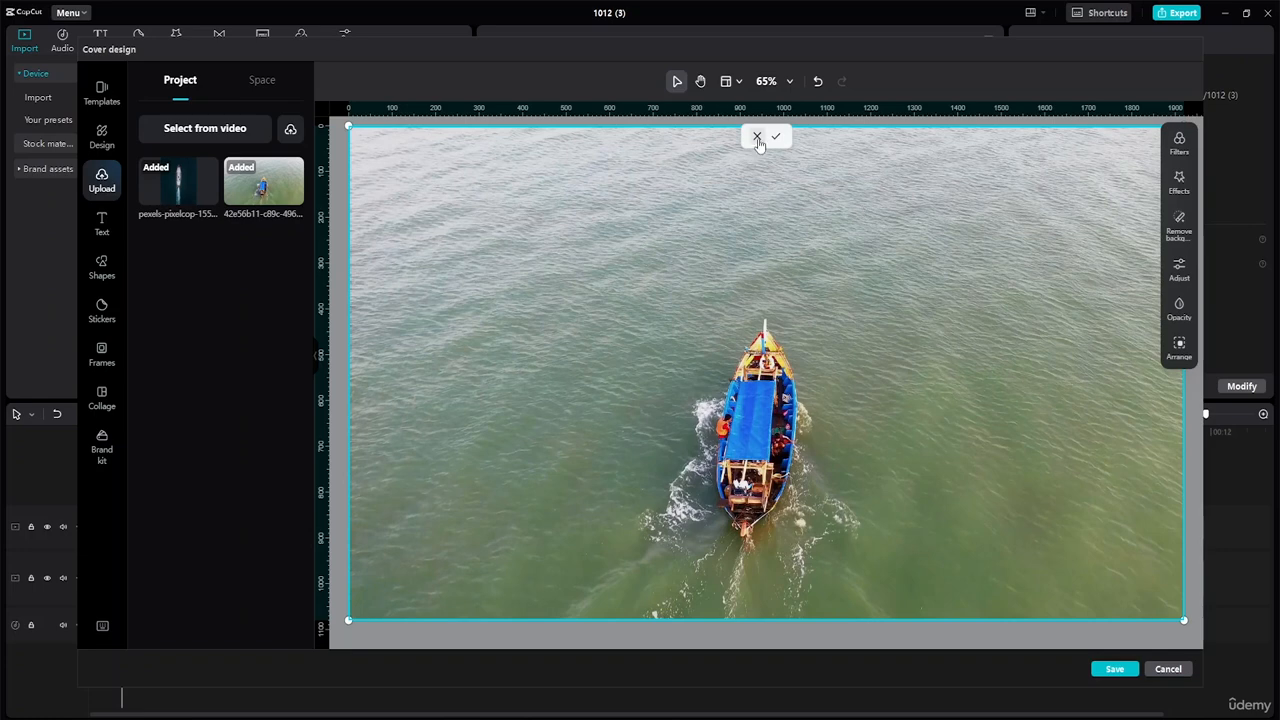
pyautogui.click(757, 139)
pyautogui.click(825, 137)
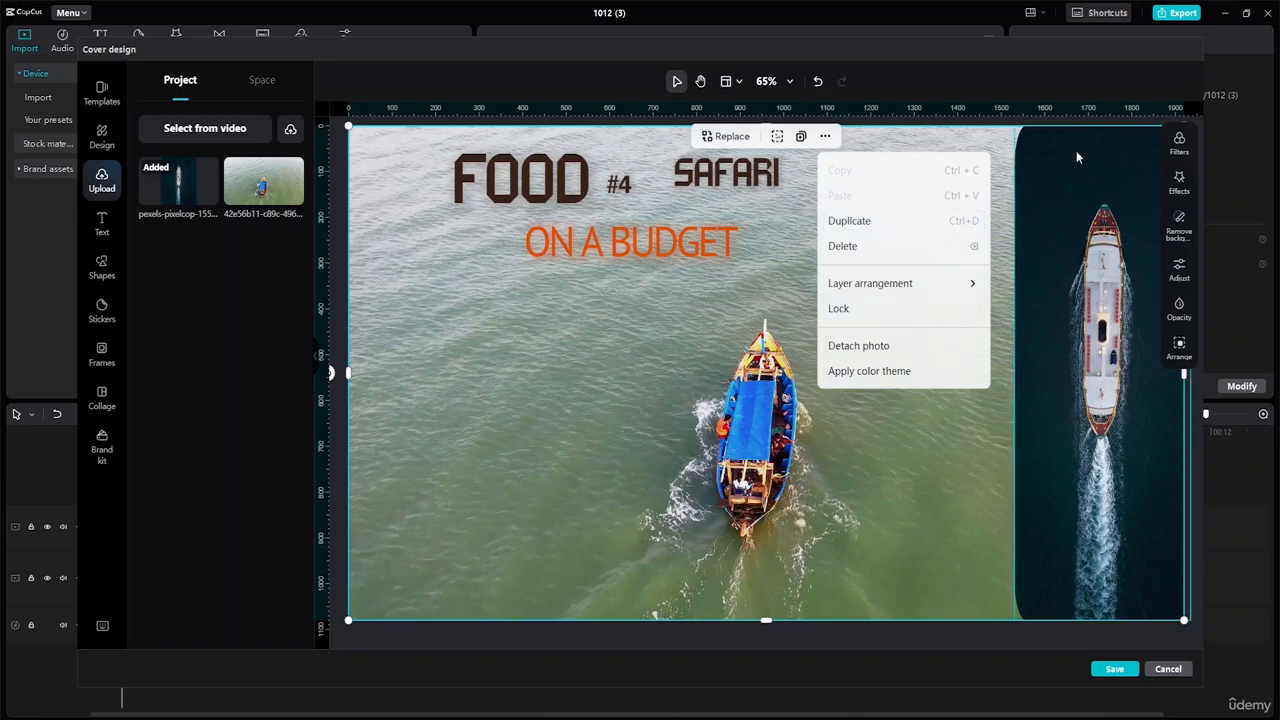
# Look through the filters, effects, adjustment and arrangement settings of the background photo, then close them.
pyautogui.click(1180, 153)
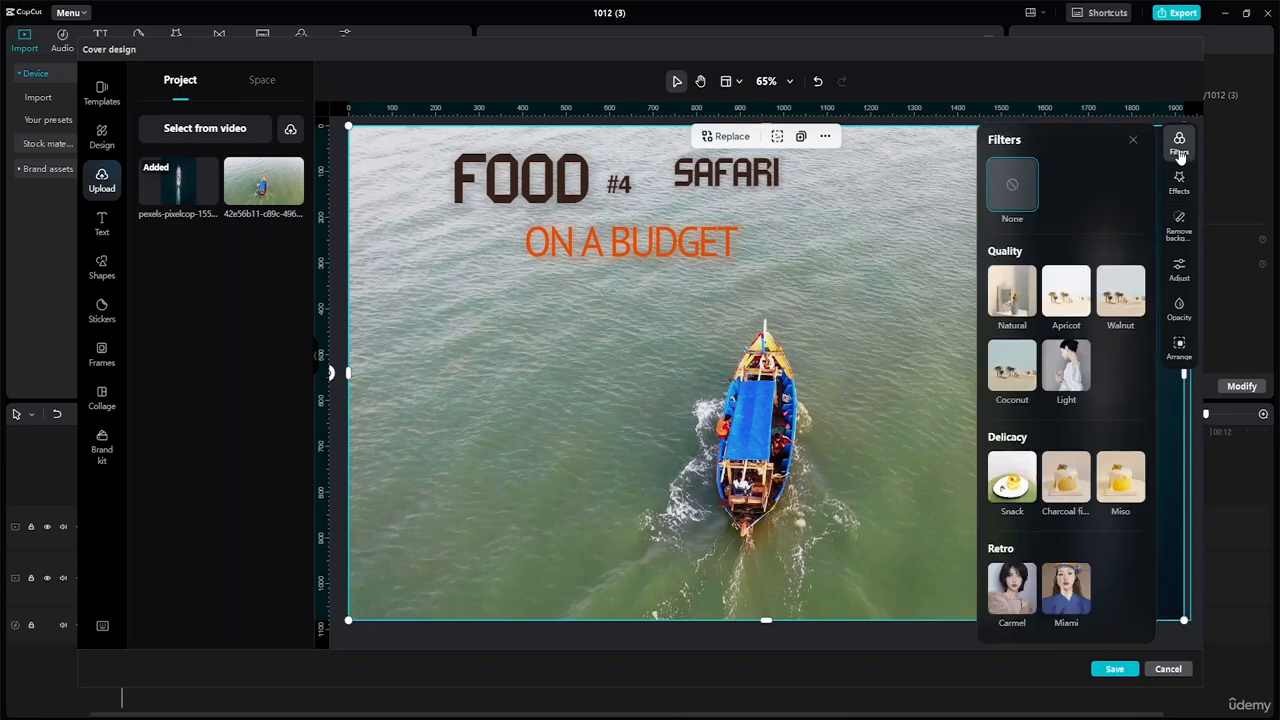
pyautogui.click(1134, 140)
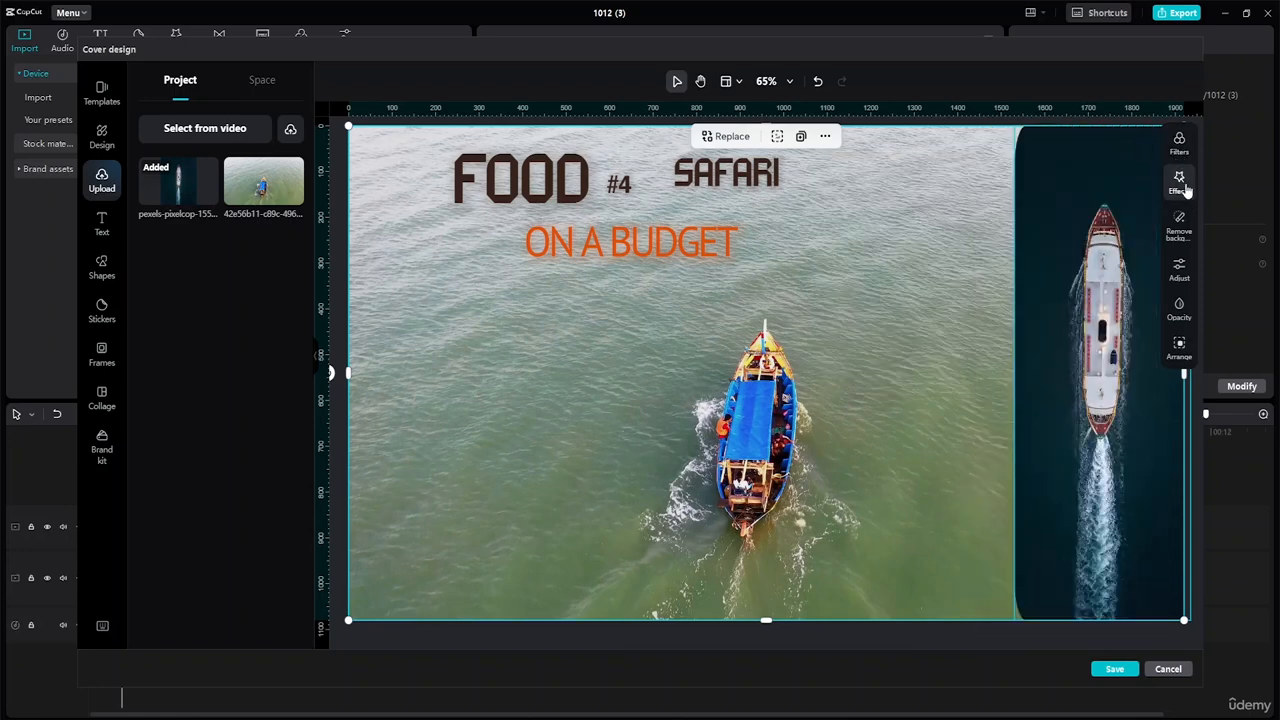
pyautogui.click(1180, 184)
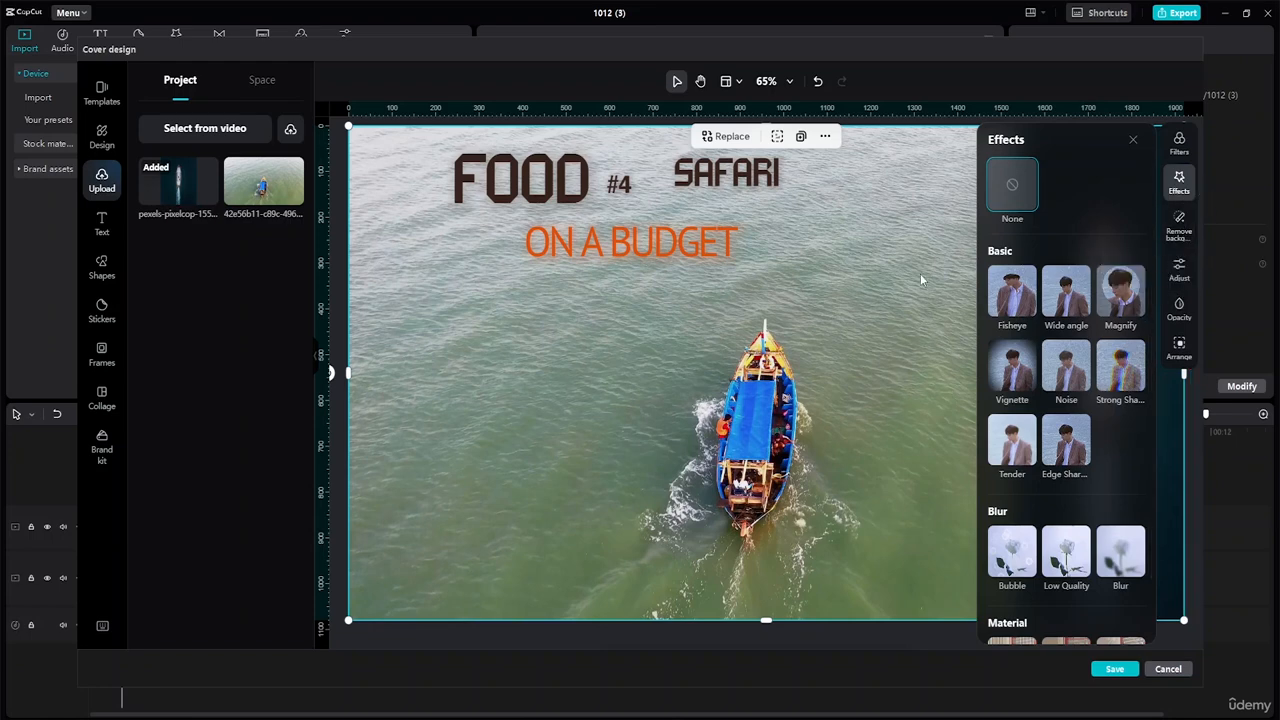
pyautogui.click(1179, 270)
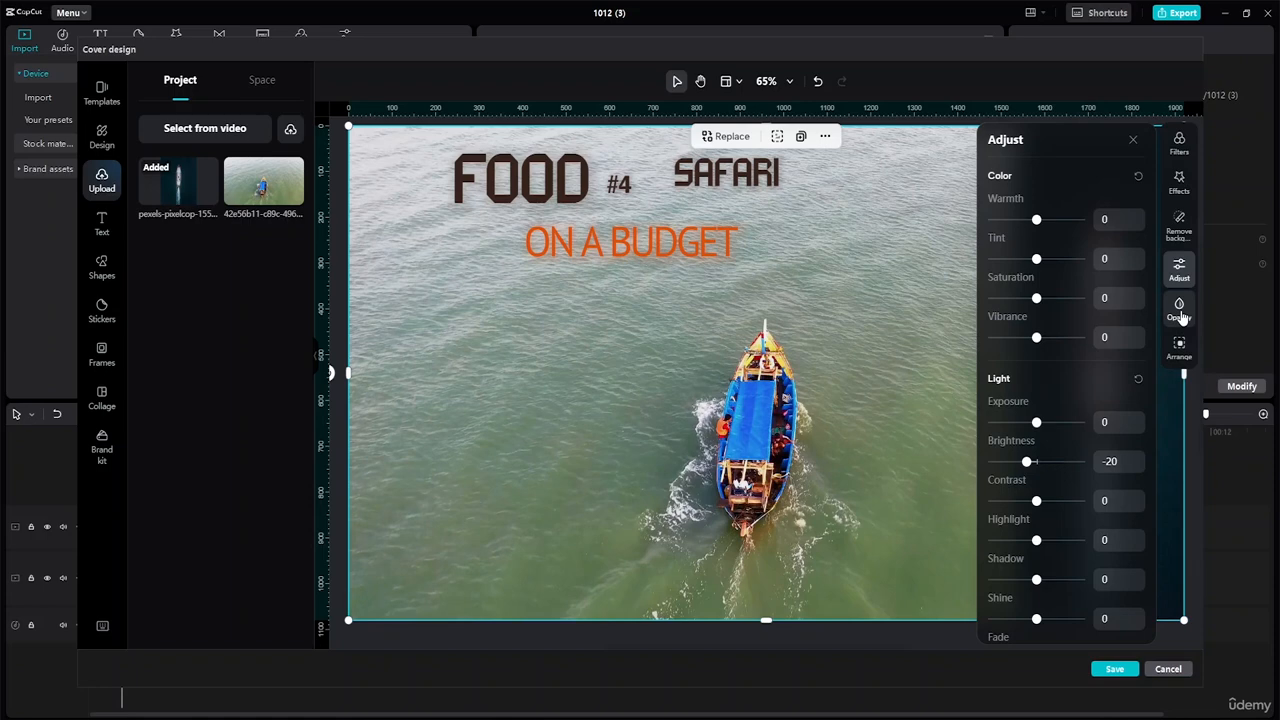
pyautogui.click(1179, 345)
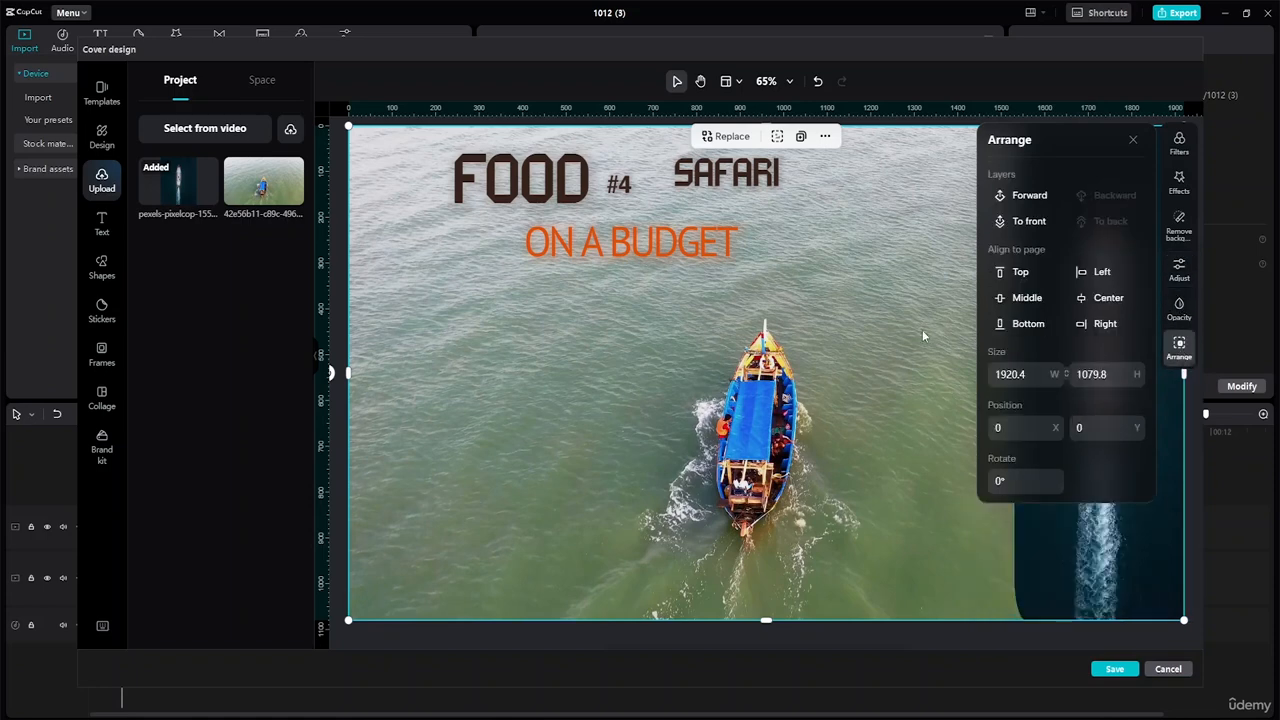
pyautogui.click(1134, 140)
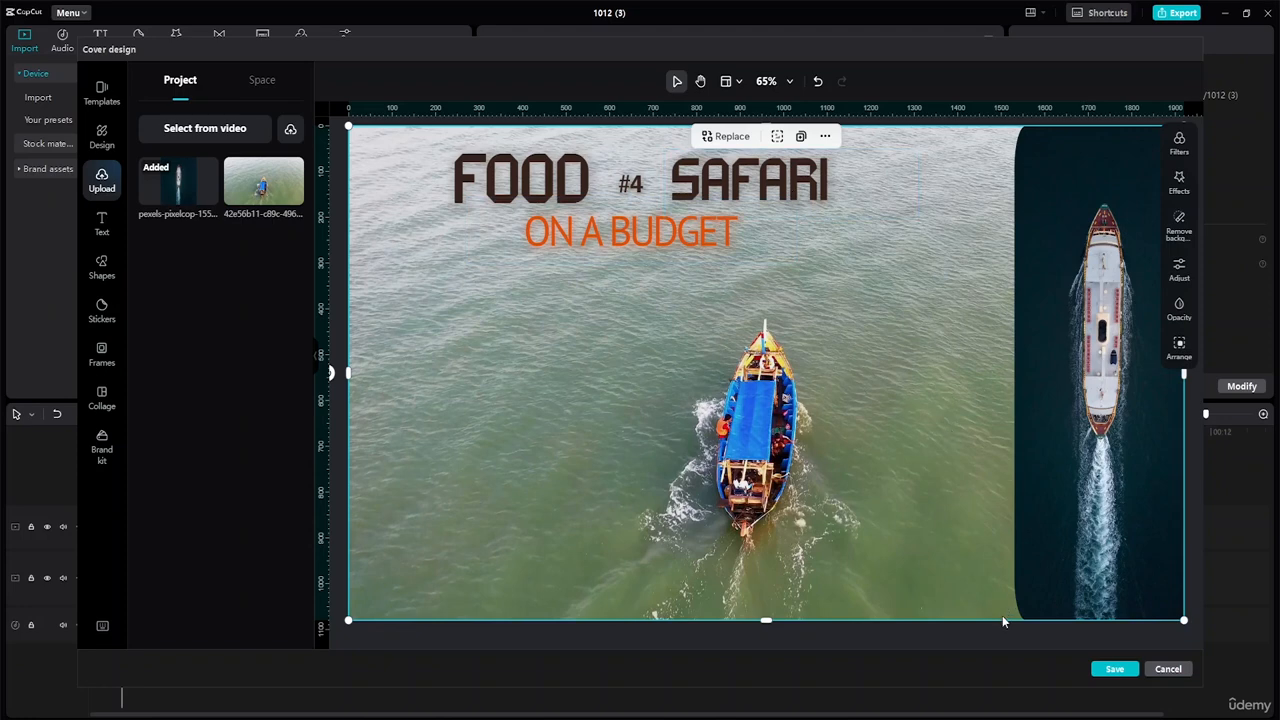
# Save the finished cover design to the project.
pyautogui.click(1110, 673)
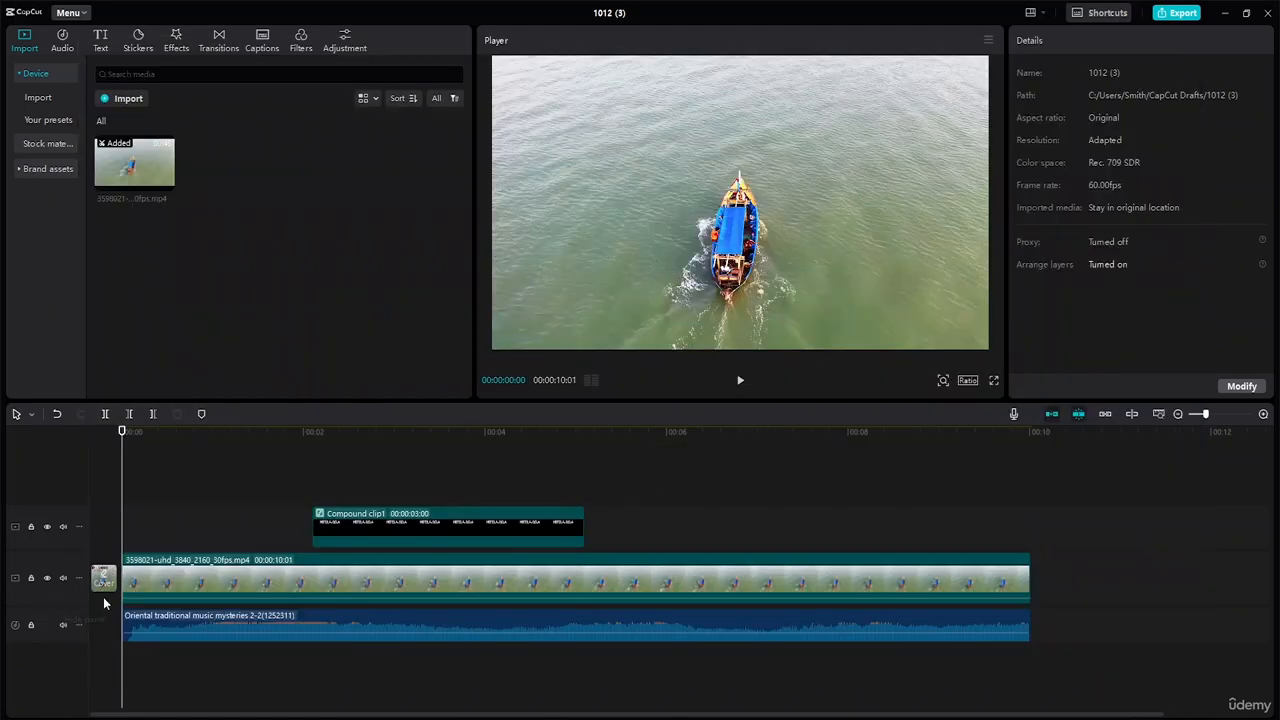
pyautogui.moveTo(116, 590)
# Export the project with its current settings and the cover at the beginning, and dismiss the sharing options.
pyautogui.click(1177, 12)
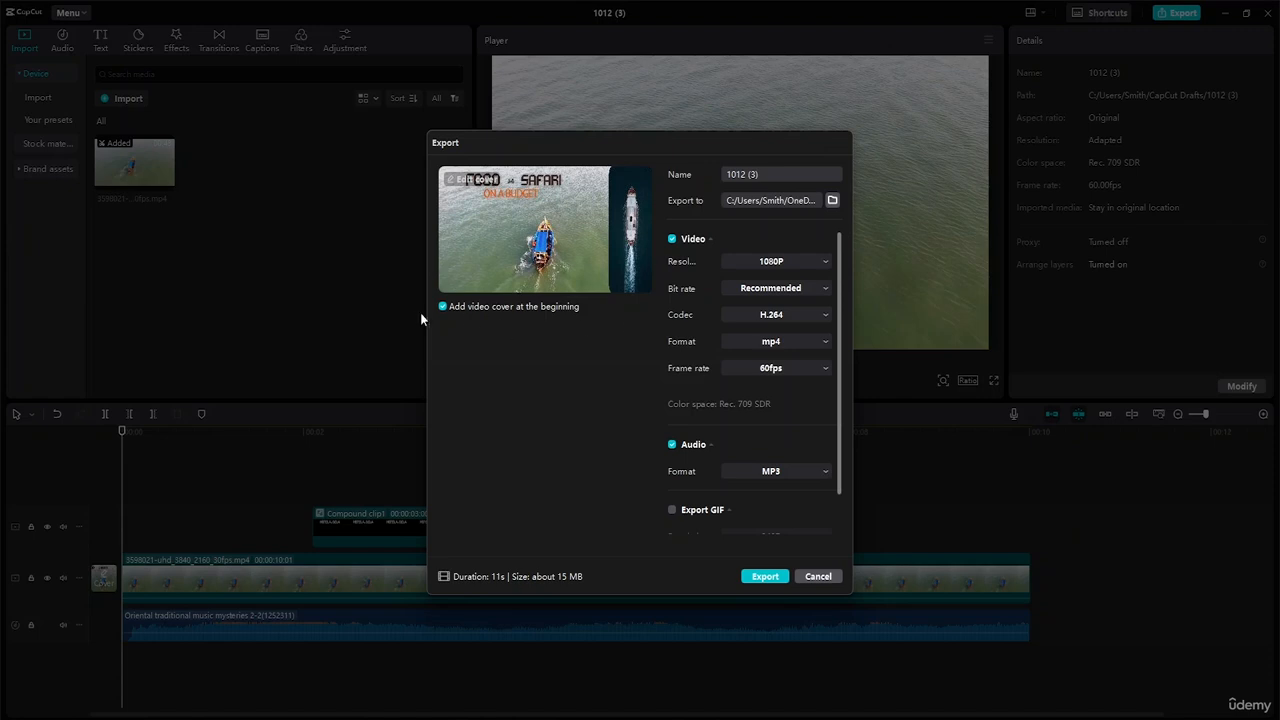
pyautogui.click(772, 576)
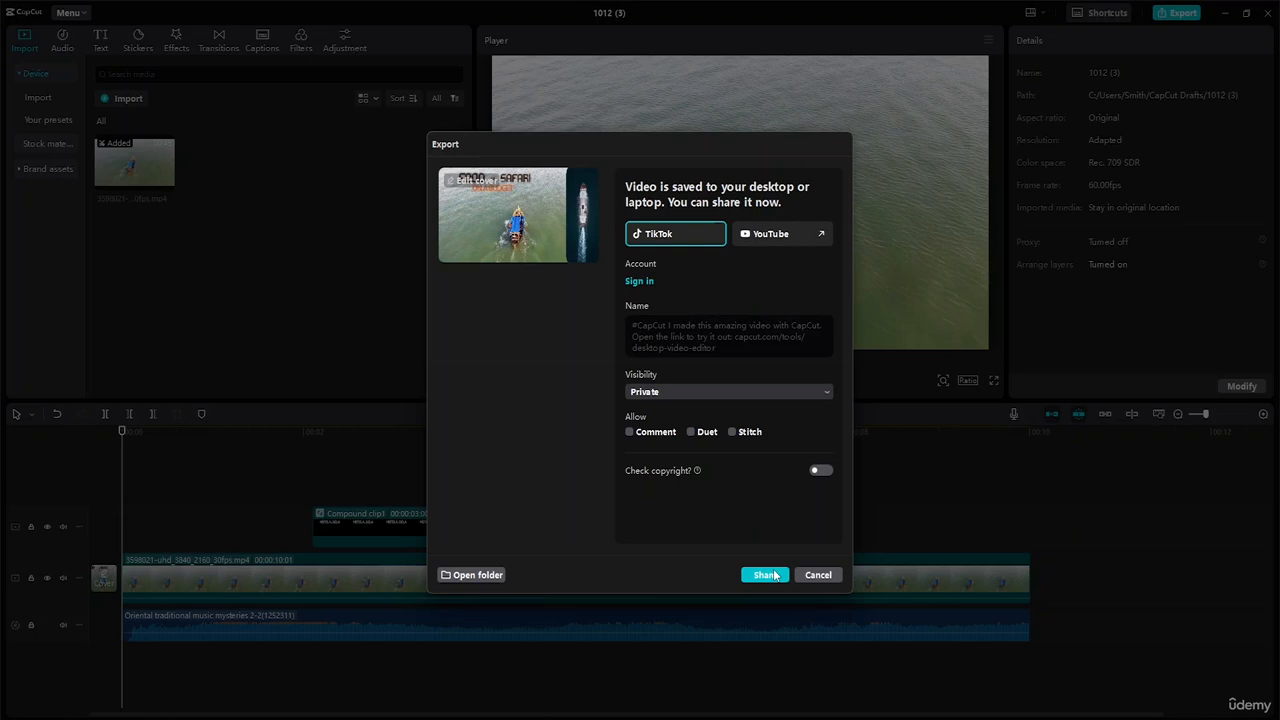
pyautogui.click(831, 577)
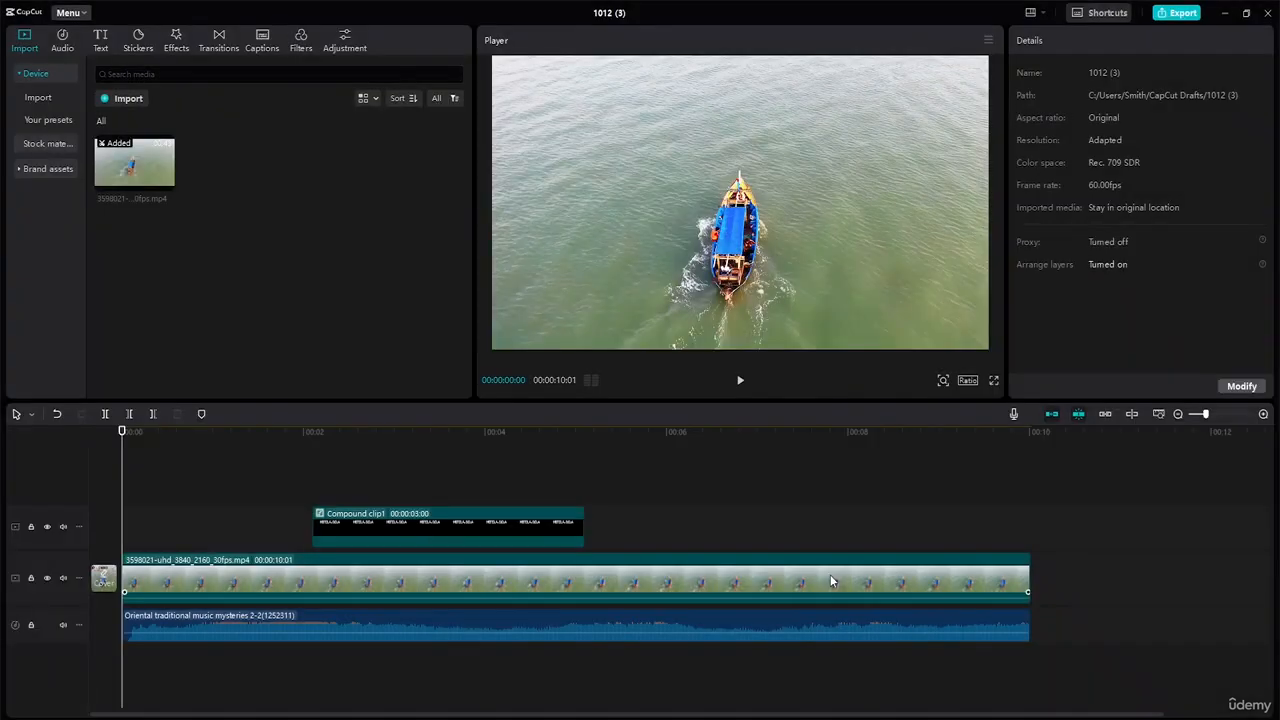